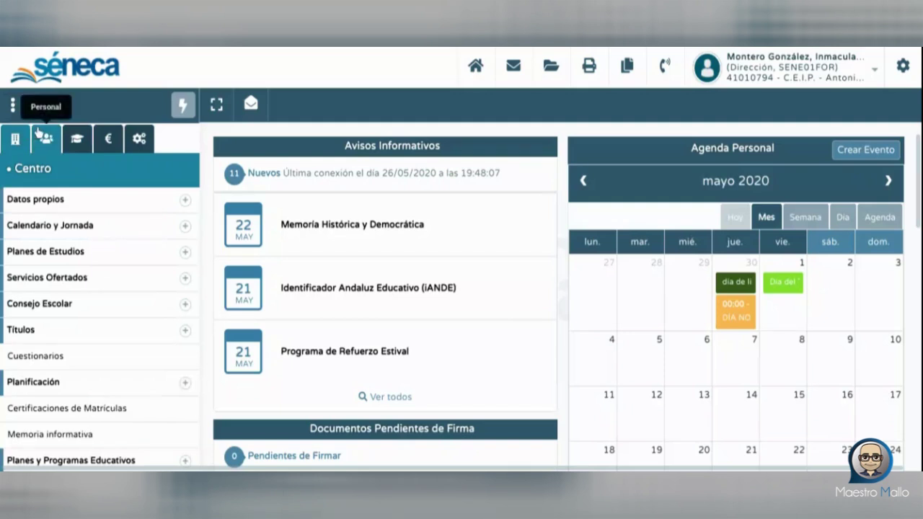
Open the Sobre de Matrícula configuration for students and choose the course Tres Años for academic year 2020-2021.
click(76, 139)
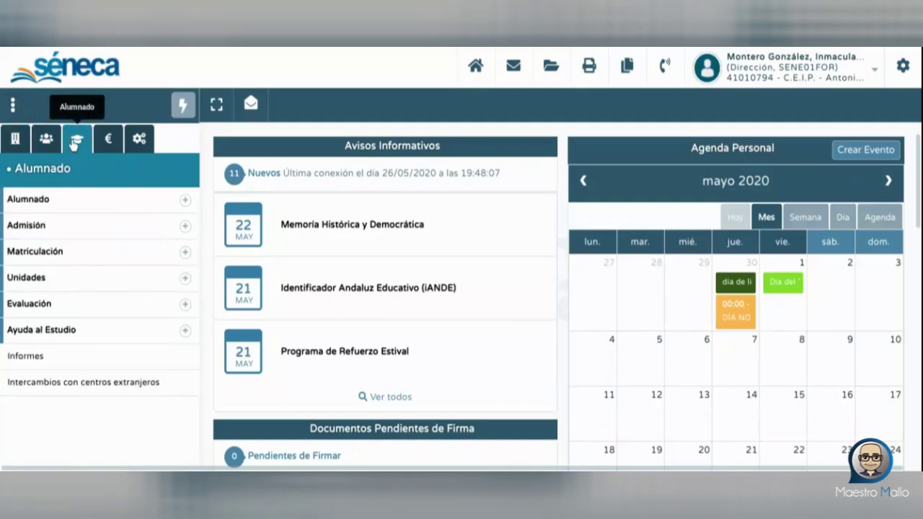
click(52, 254)
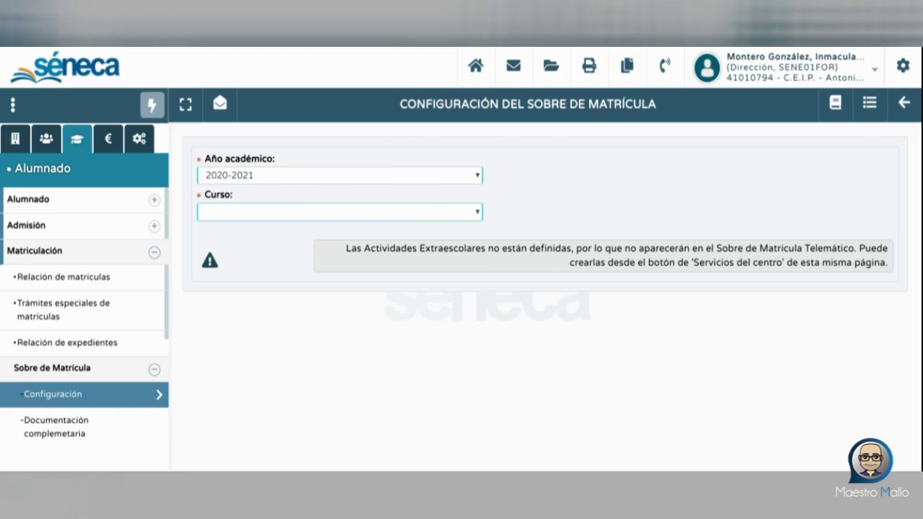
key(Down)
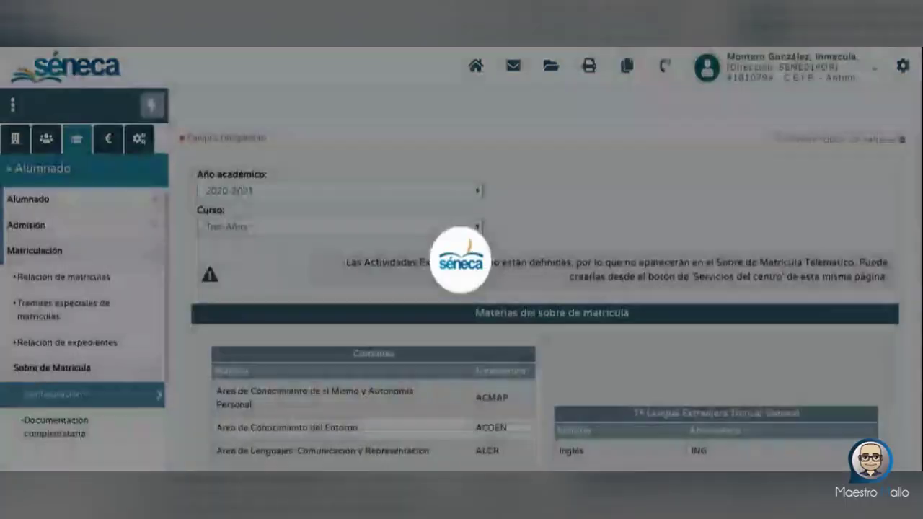
Examine the Tres Años configuration: the envelope's subjects, the summary of subject groups and the services offered by the school.
scroll(471, 259, down, 1)
scroll(470, 260, down, 1)
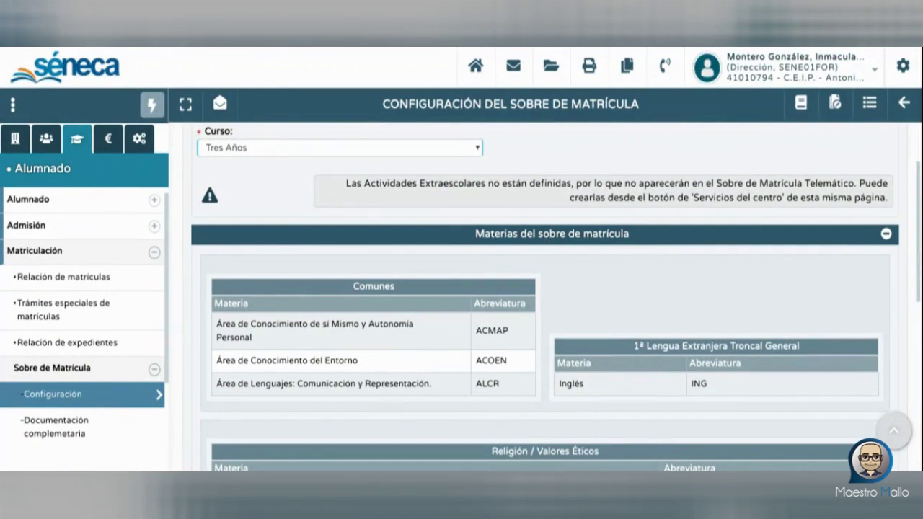
scroll(470, 289, down, 3)
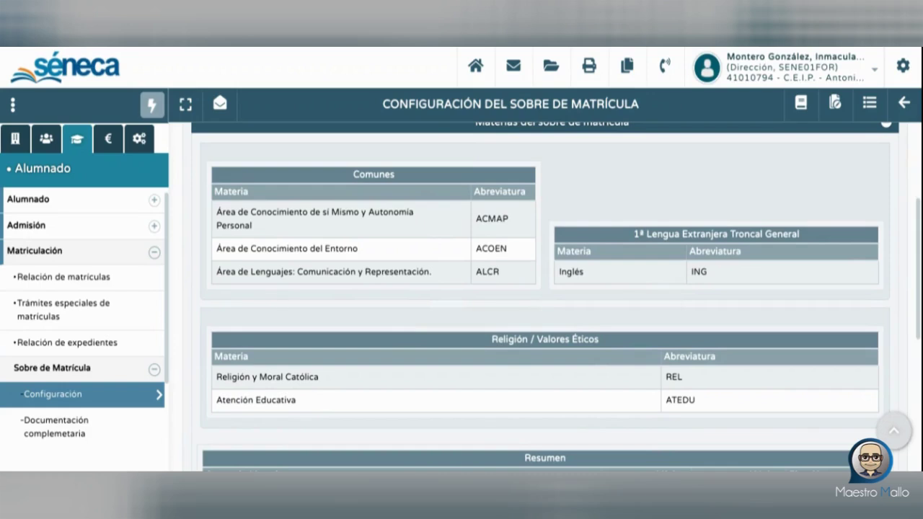
scroll(546, 296, down, 9)
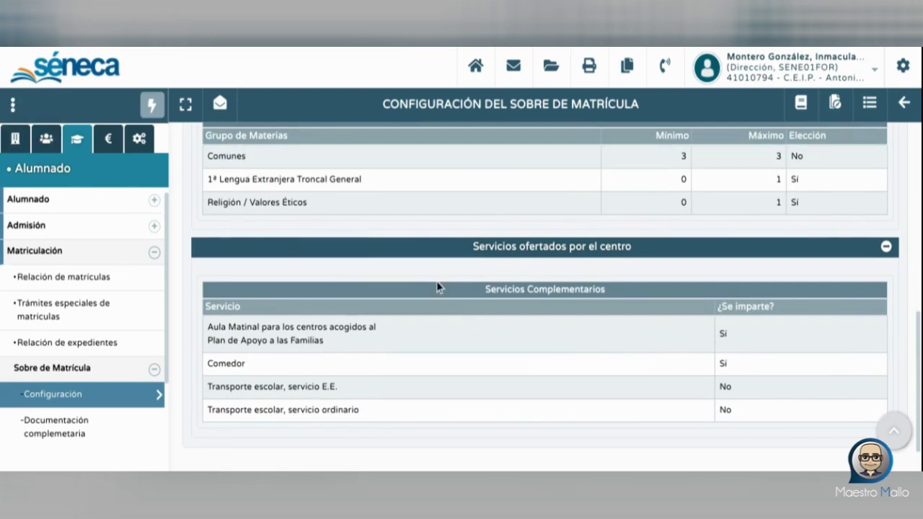
scroll(441, 282, up, 3)
scroll(441, 283, down, 2)
scroll(545, 296, up, 8)
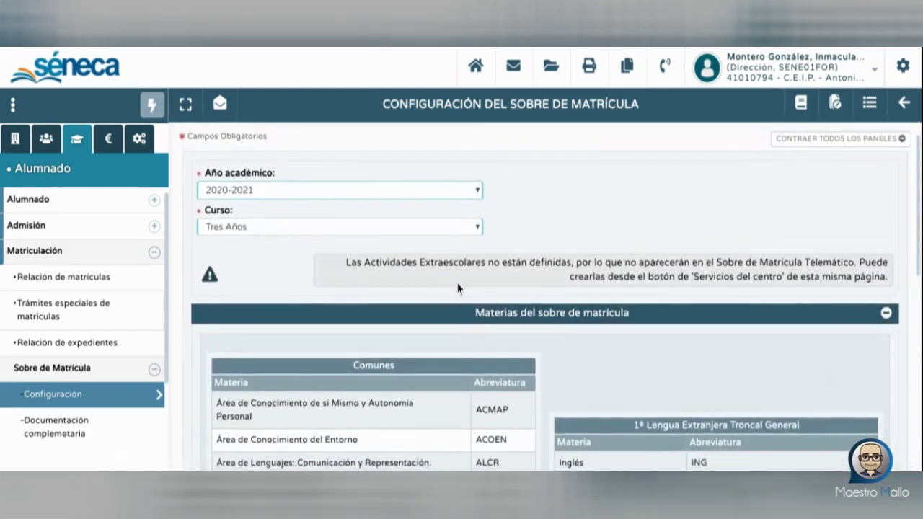
scroll(458, 289, down, 1)
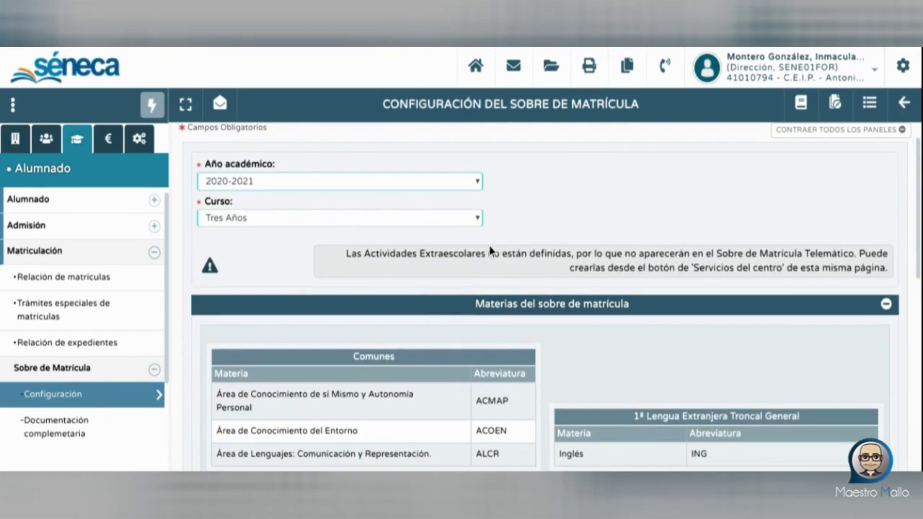
Switch the enrolment envelope configuration to the course 3º de Educ. Prima. and look over its common subjects.
click(478, 225)
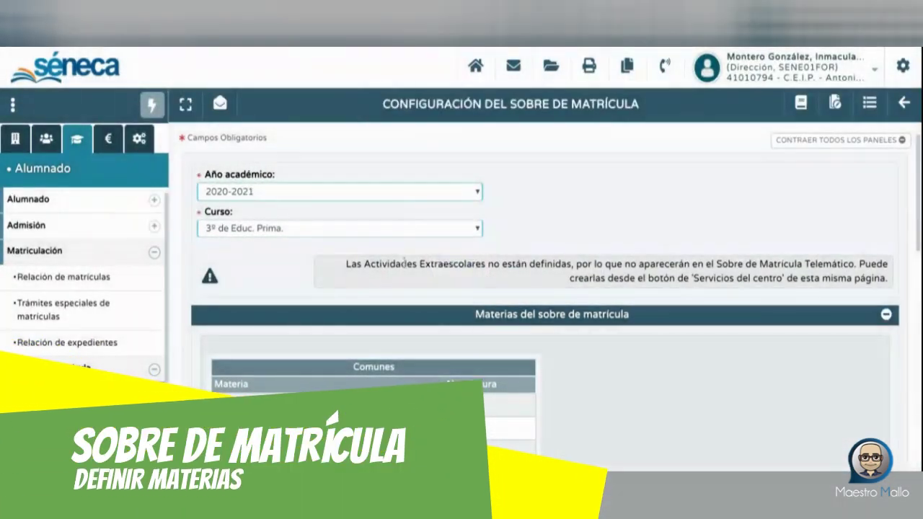
scroll(495, 303, down, 3)
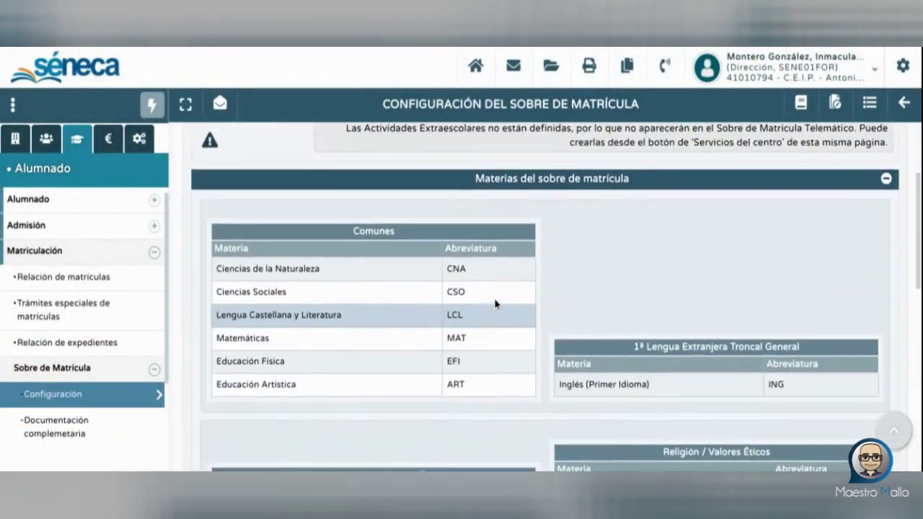
scroll(494, 303, up, 2)
scroll(495, 303, up, 1)
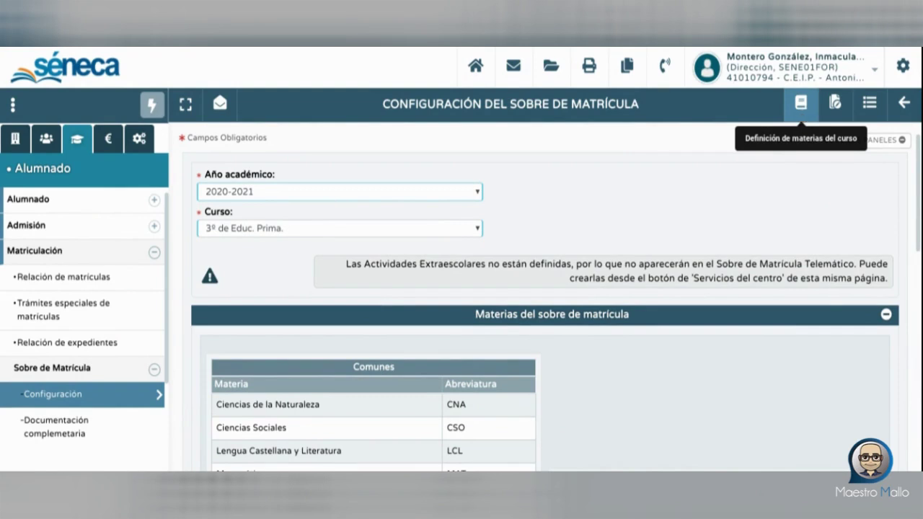
Review which subjects are marked as taught in the 3º de Educ. Prima. subject definition, and compare them with the envelope's subject groups.
click(801, 112)
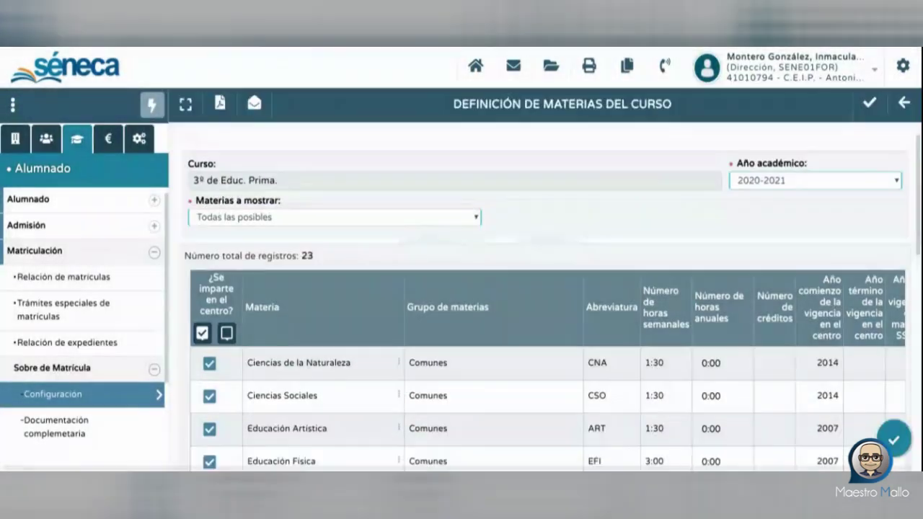
scroll(302, 326, down, 1)
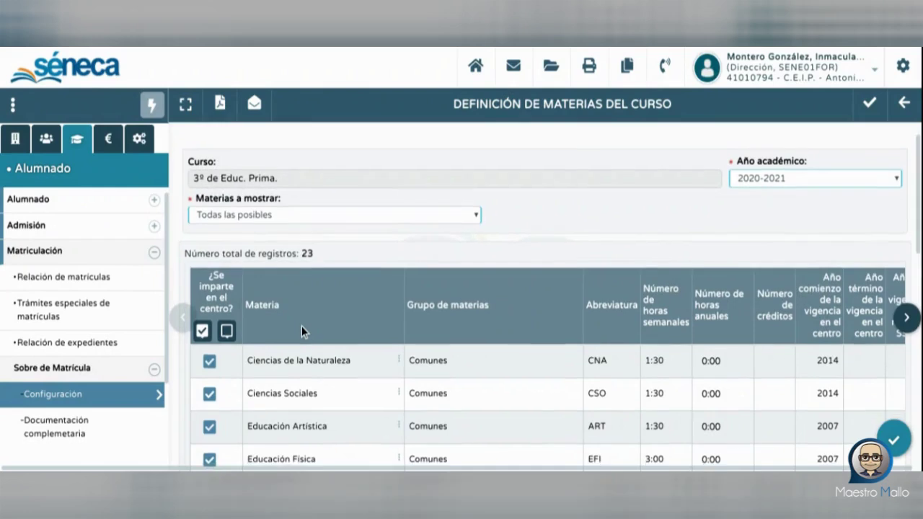
scroll(301, 326, down, 5)
scroll(549, 335, down, 5)
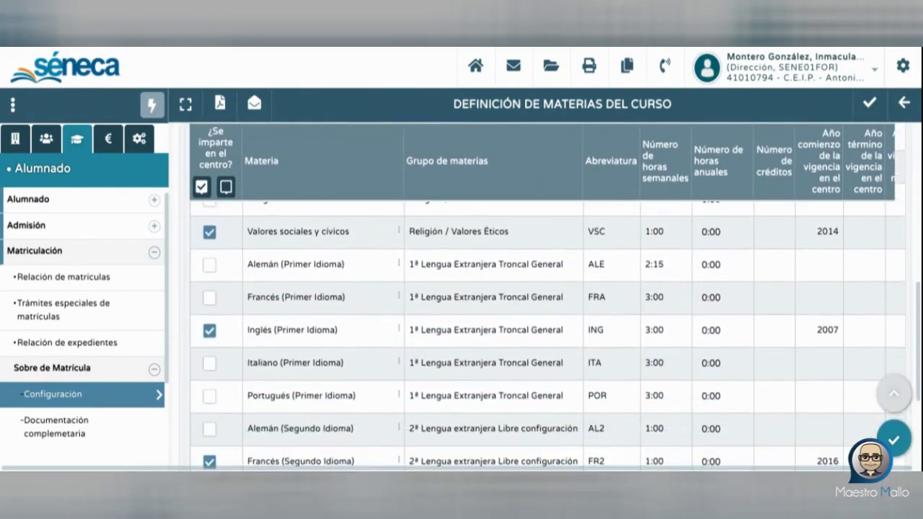
scroll(549, 336, down, 3)
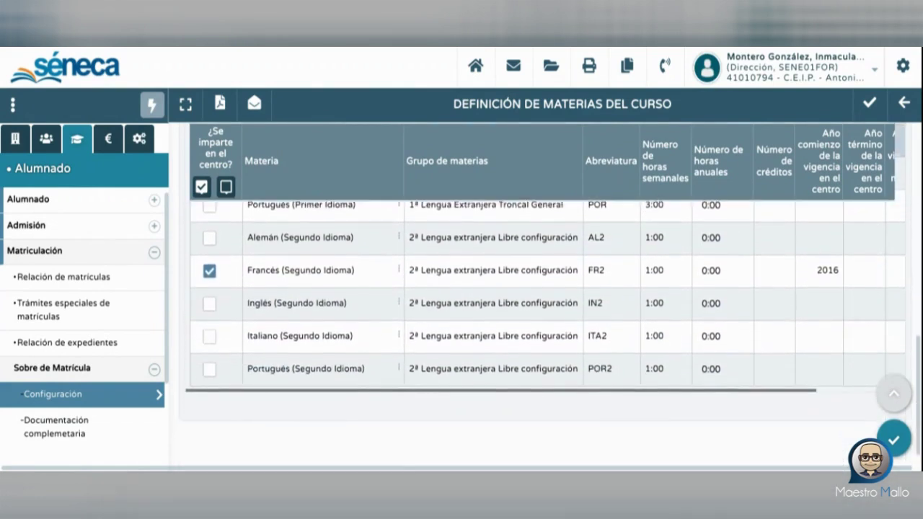
scroll(548, 335, up, 15)
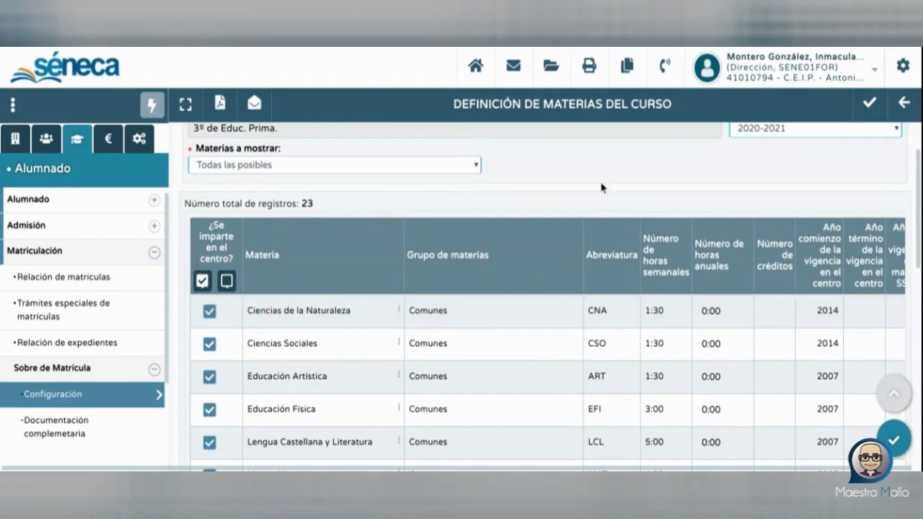
click(907, 109)
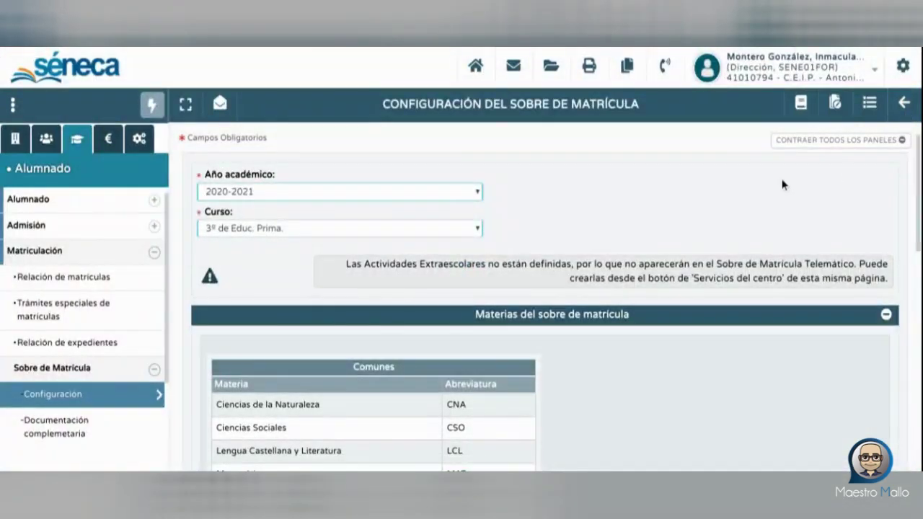
scroll(569, 352, down, 10)
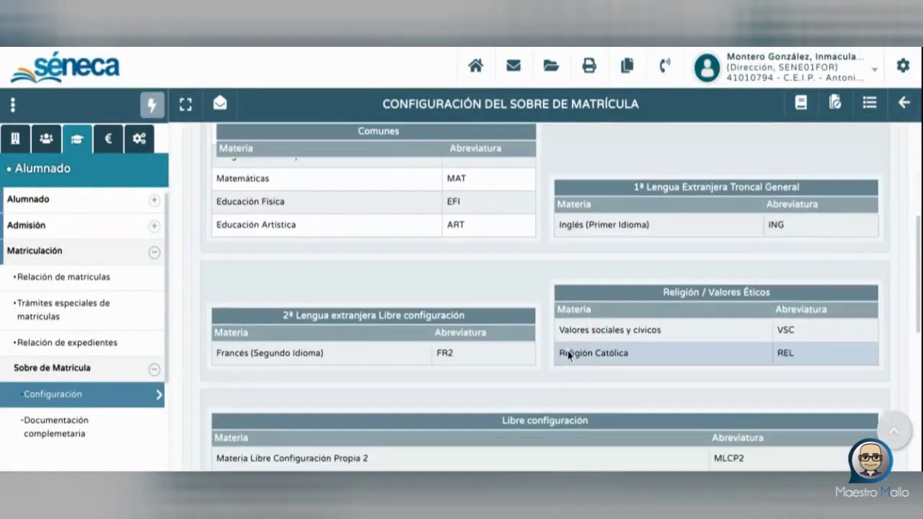
scroll(568, 351, down, 3)
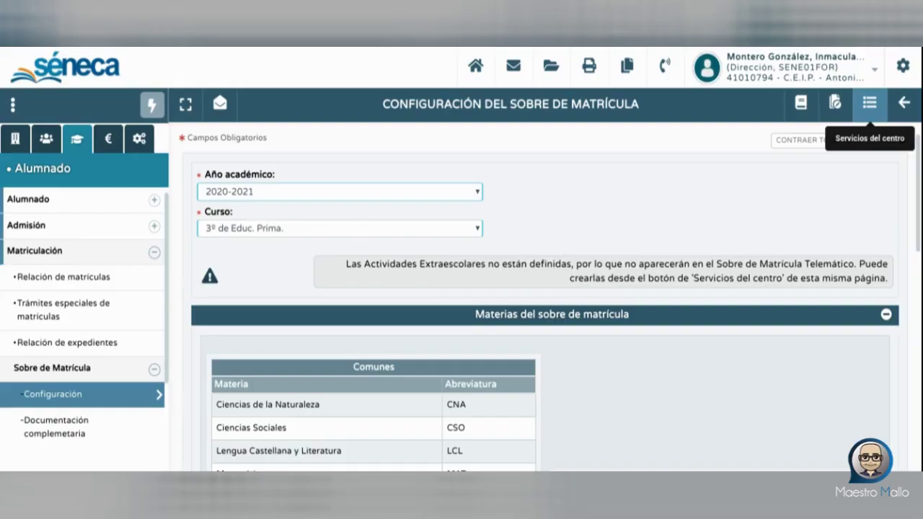
Open the school's offered services, filter them by the service type Aula Matinal and open that service's detail.
click(869, 104)
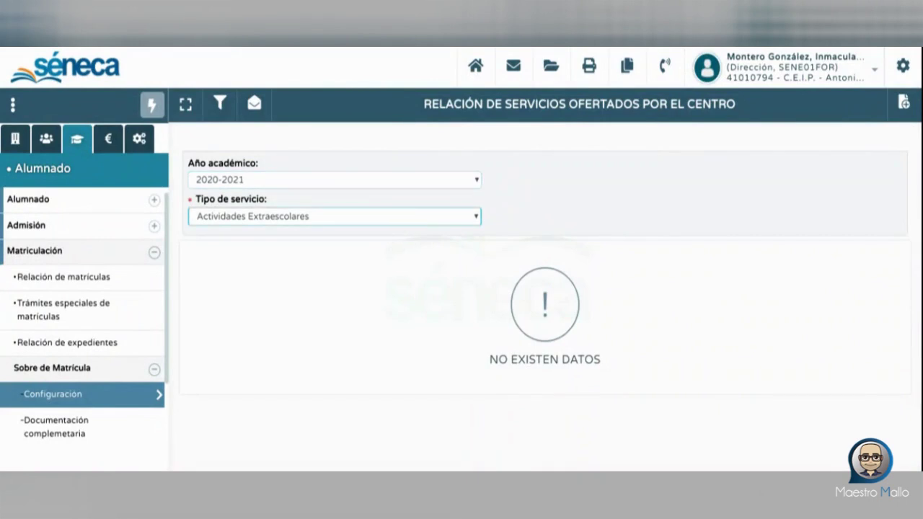
key(Down)
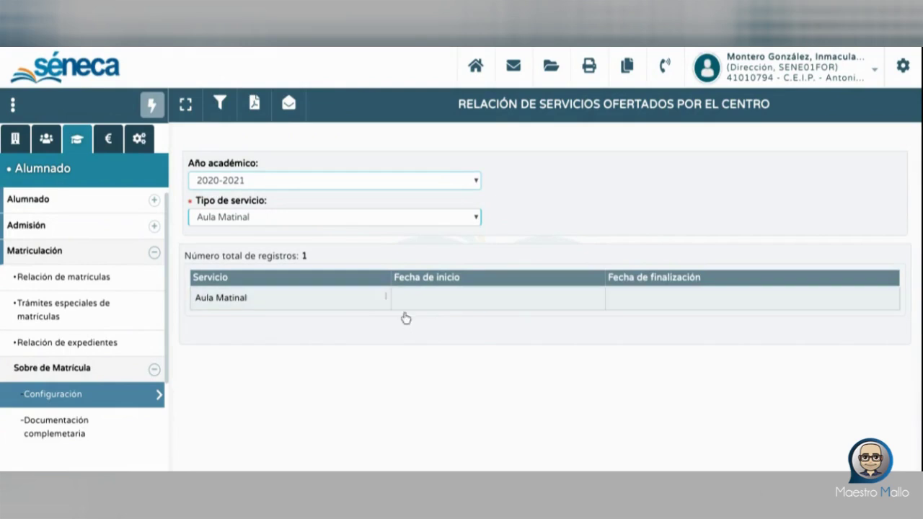
click(380, 306)
click(390, 358)
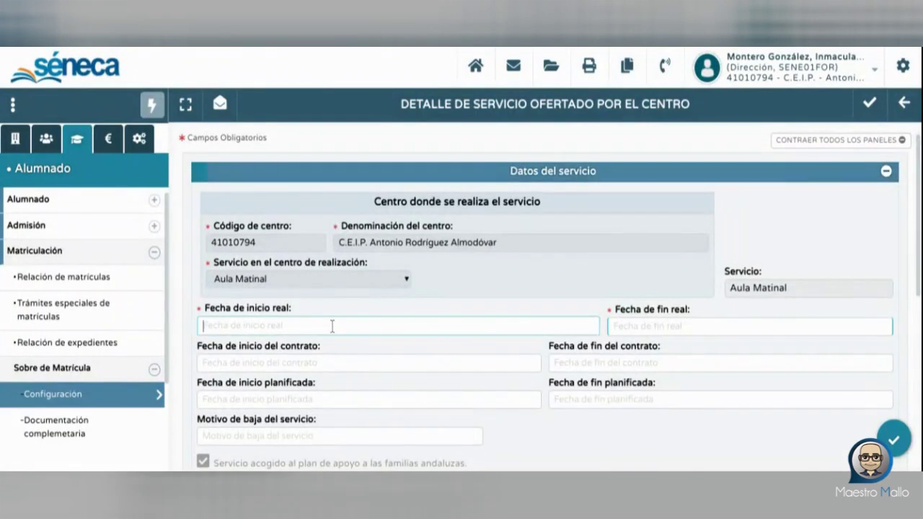
Set the Aula Matinal service's real start date to 11/09/2020 and real end date to 22/06/2021, and save it.
text(11/09/2020)
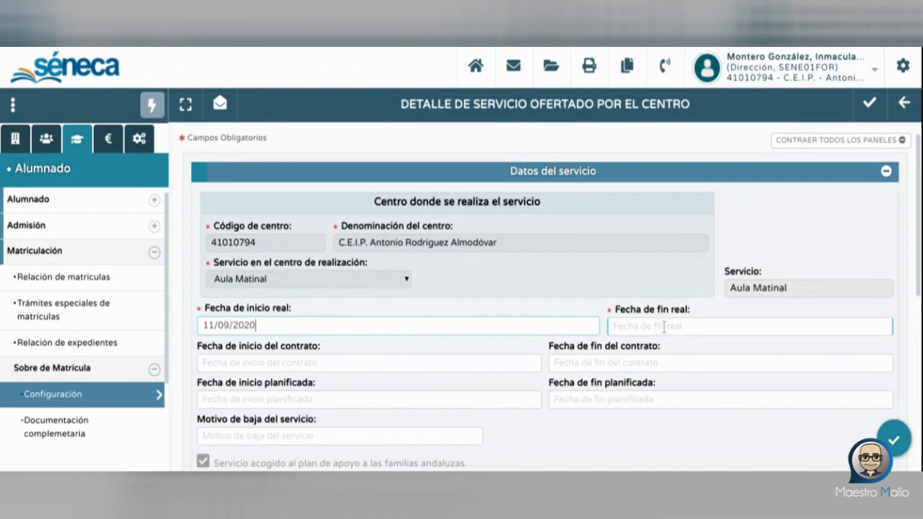
click(663, 327)
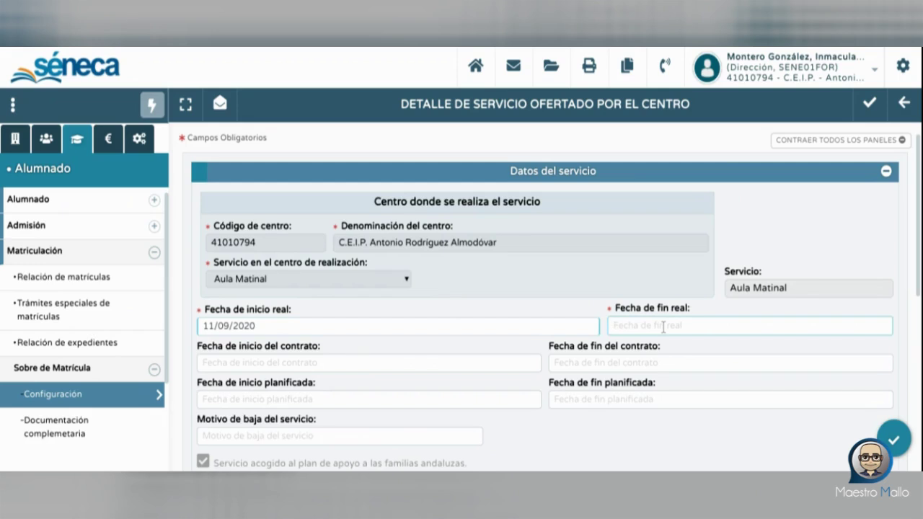
text(22/06/)
text(021)
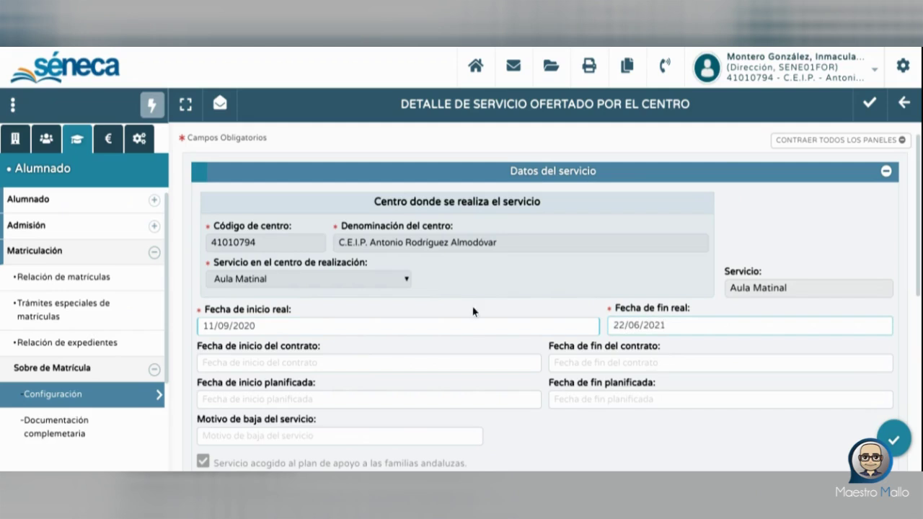
scroll(535, 365, down, 2)
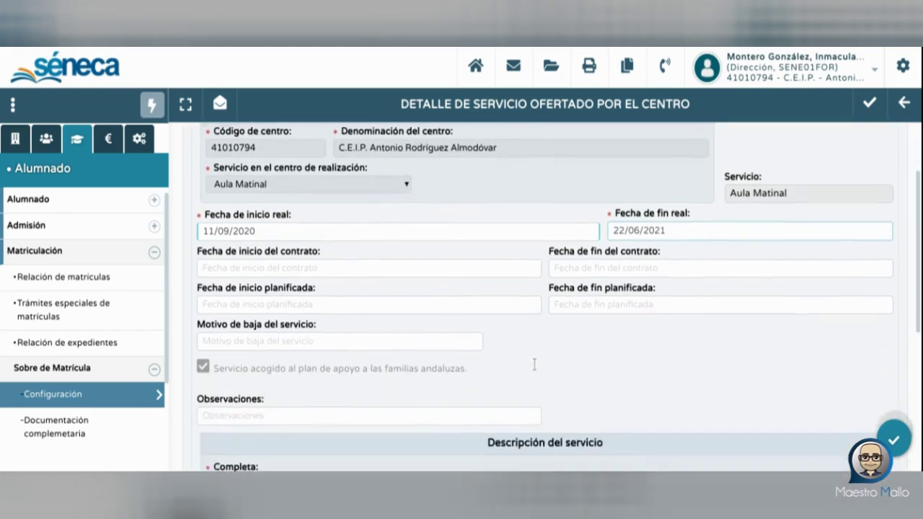
scroll(534, 365, down, 7)
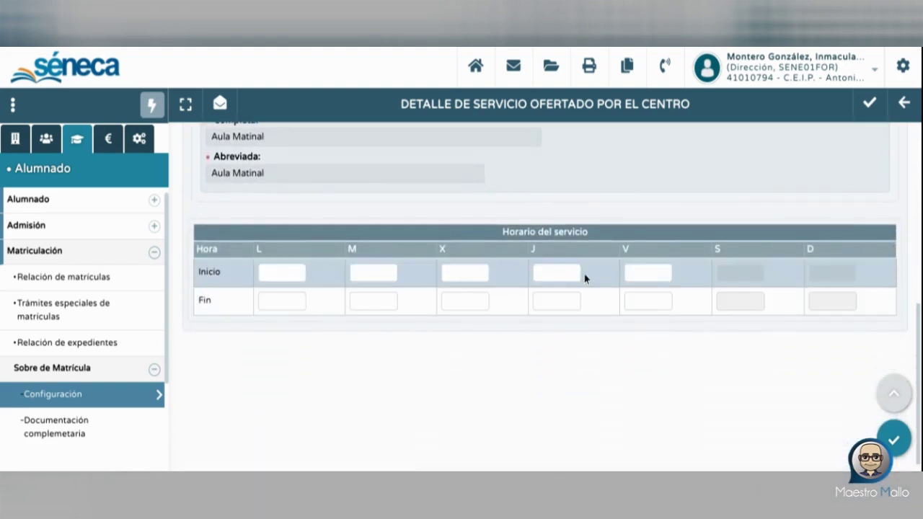
click(871, 108)
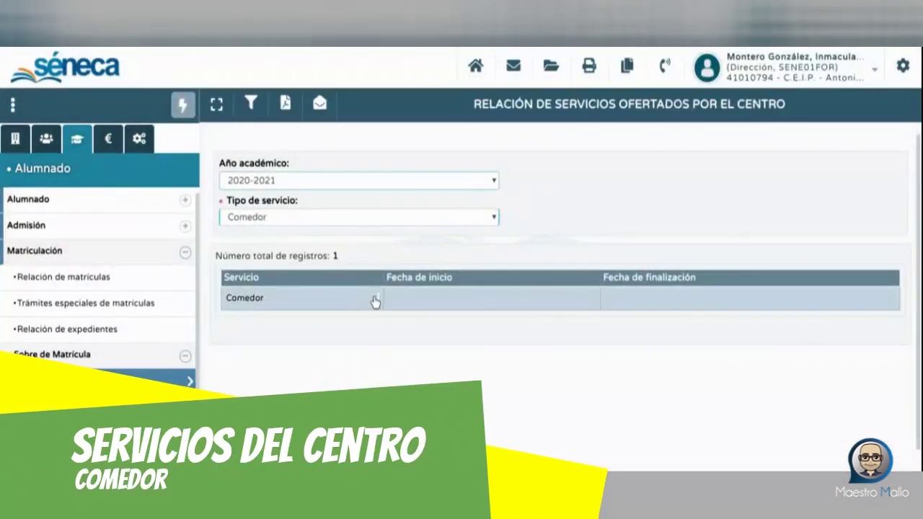
Open the Comedor service's detail, set its real start date to 10/09/2020 and real end date to 22/06/2021, and save it.
click(375, 302)
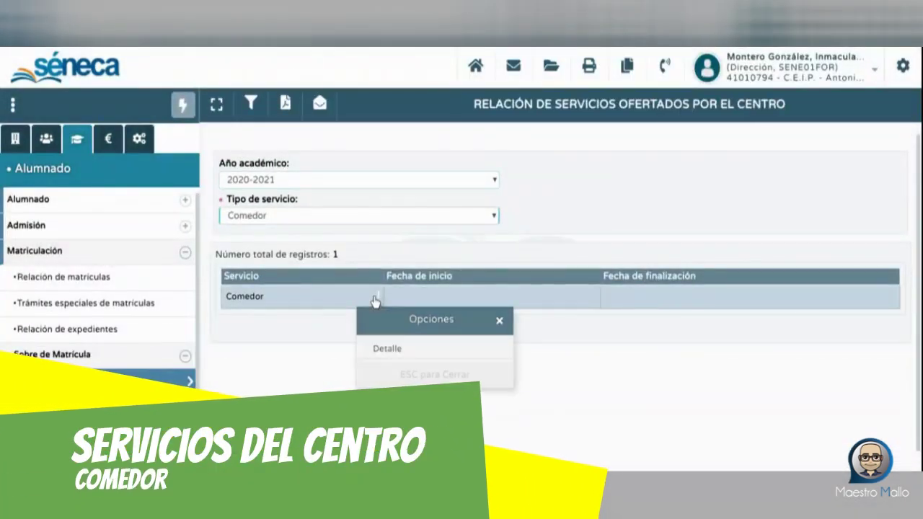
click(390, 355)
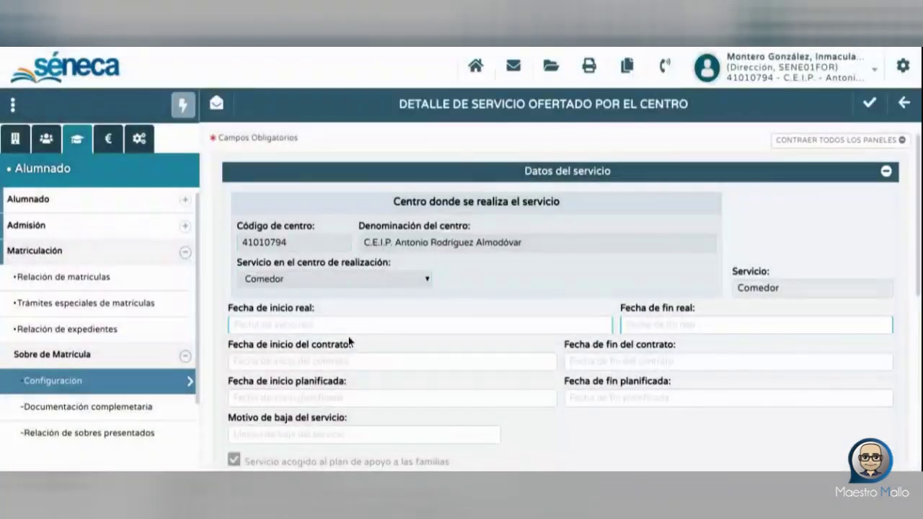
click(339, 326)
text(10)
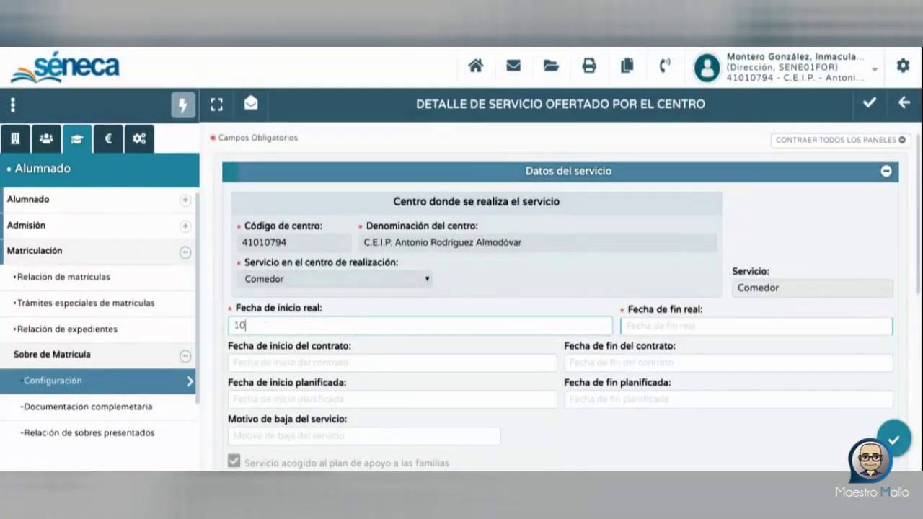
text(/09/2020)
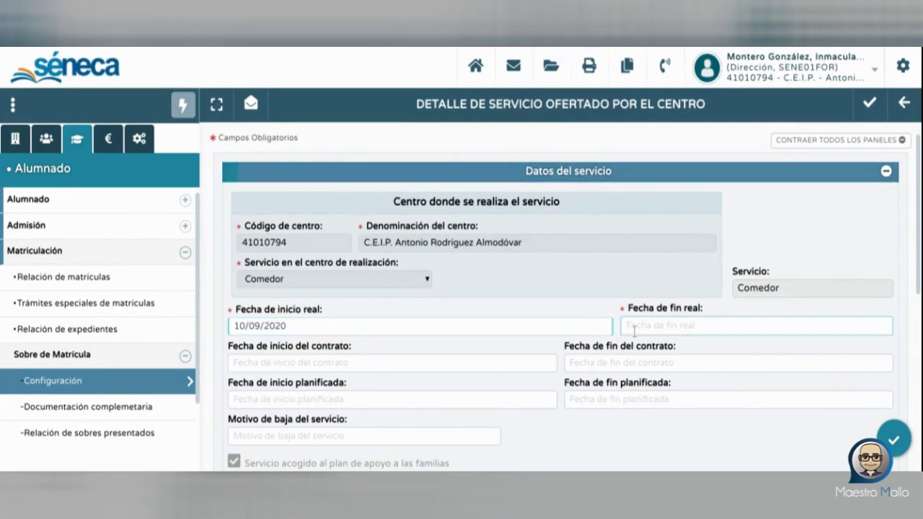
text(22/06/2021)
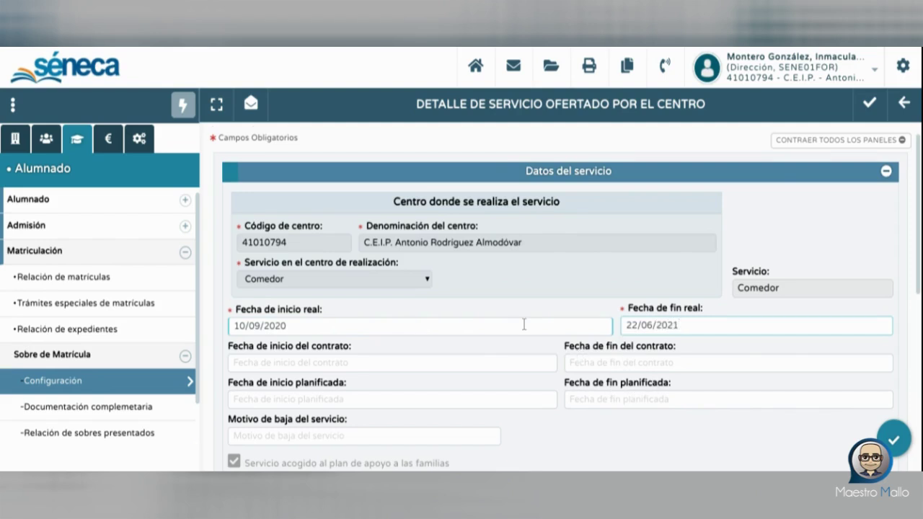
scroll(524, 325, down, 6)
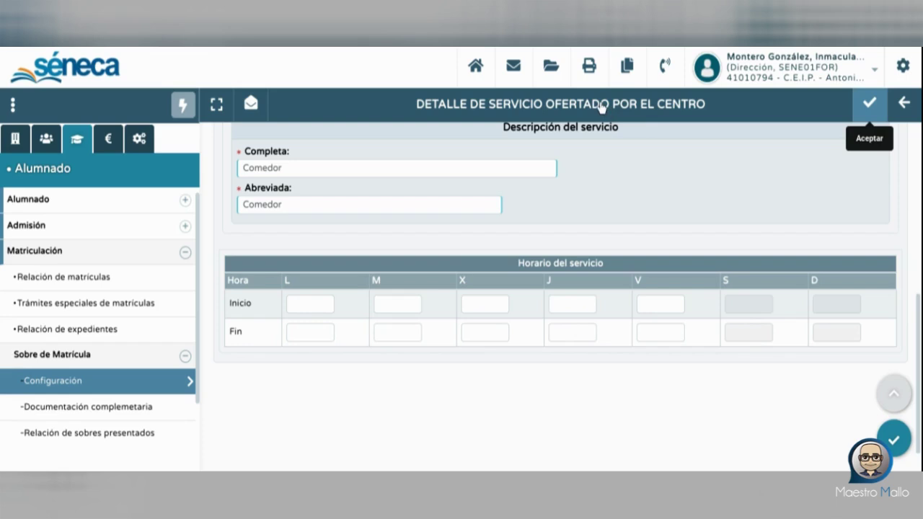
click(870, 102)
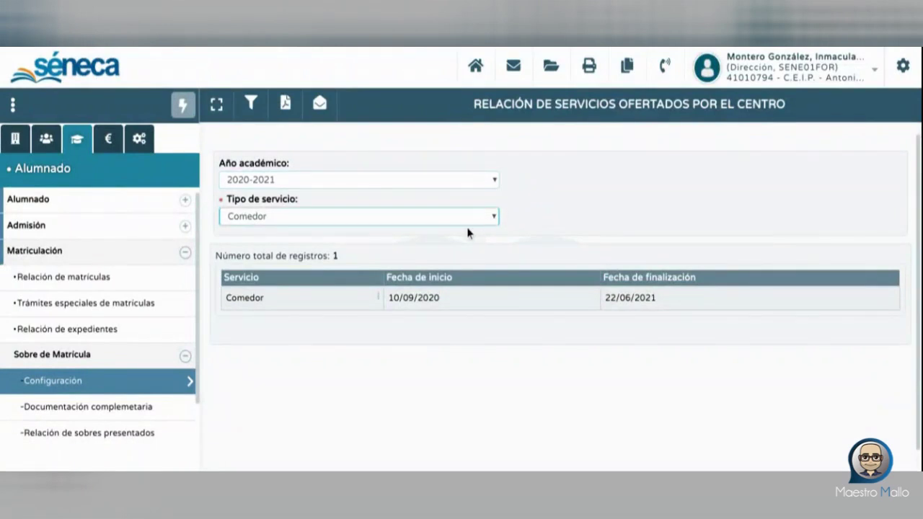
Check the offered services of type Transporte Escolar, switch the service type to Actividades Extraescolares and start a new service of that type.
key(Down)
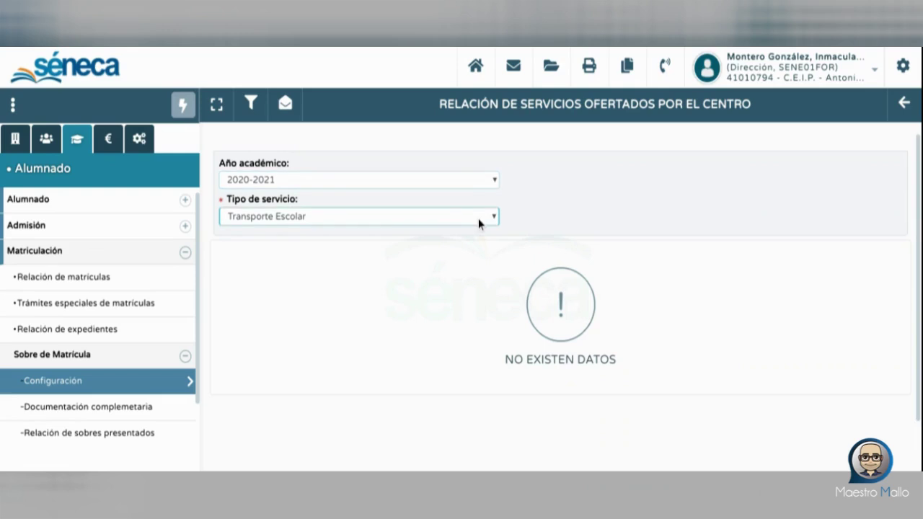
key(Down)
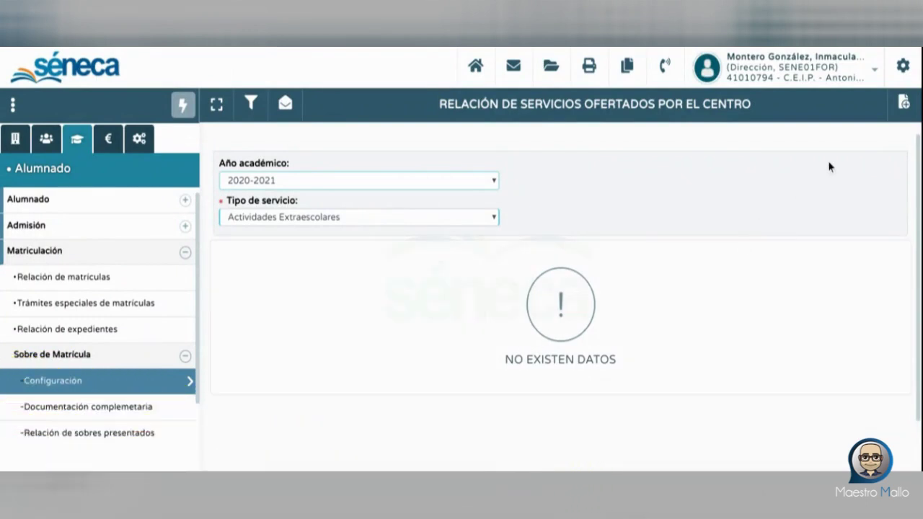
click(904, 103)
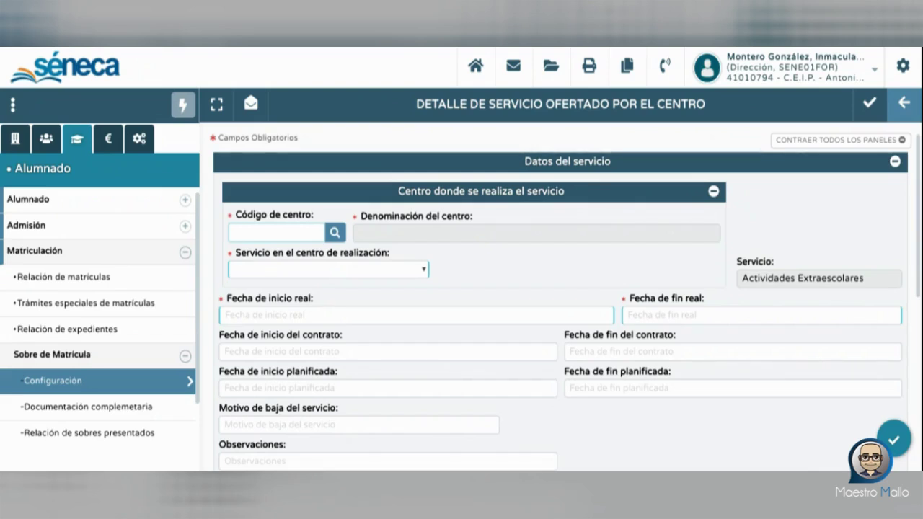
Enter centre code 41010794 for the new extracurricular service, with real start date 01/10/2020 and real end date 31/05/2021.
text(41010794)
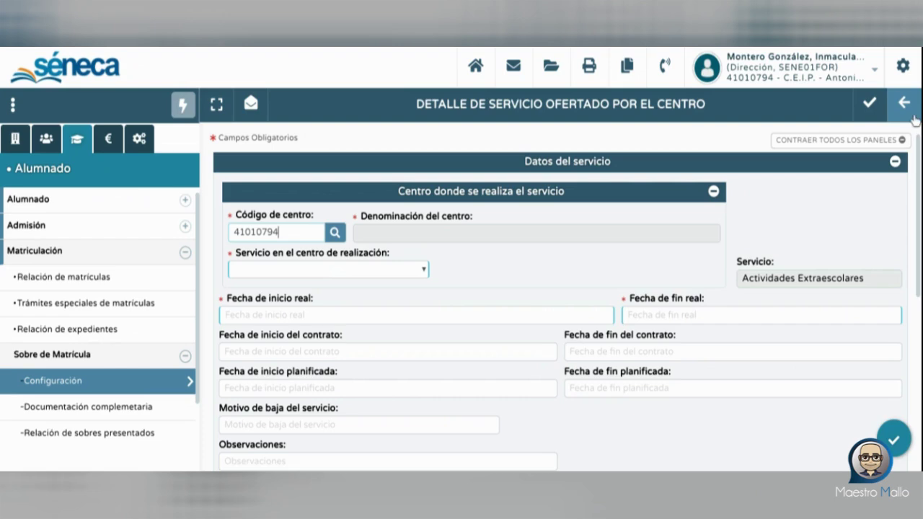
key(Tab)
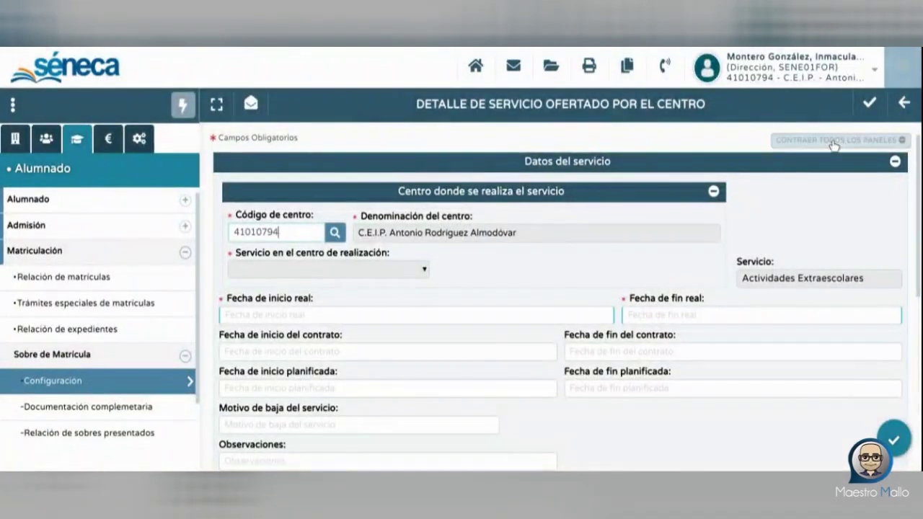
scroll(542, 252, down, 1)
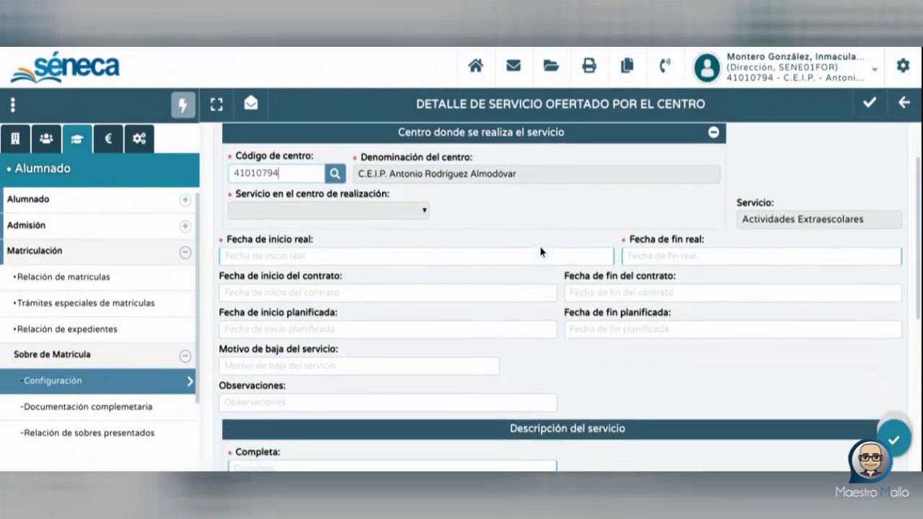
click(502, 254)
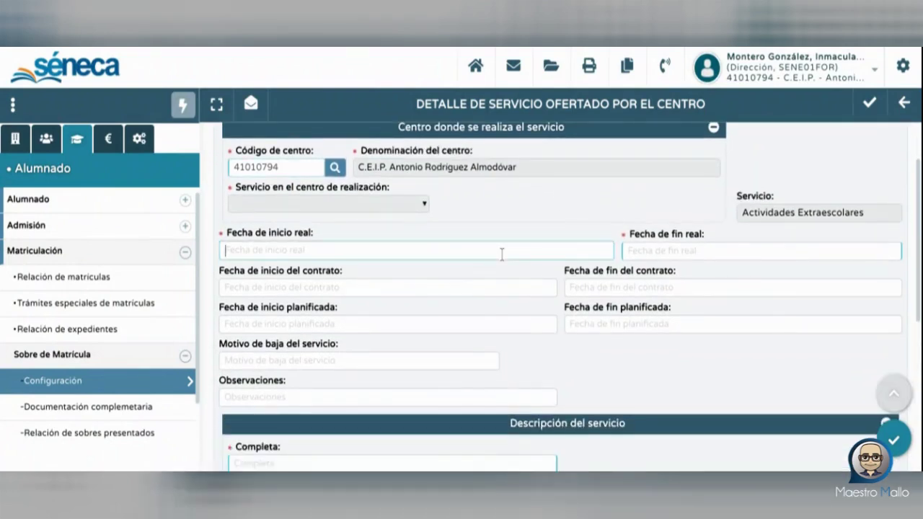
text(01/10/2020)
key(Tab)
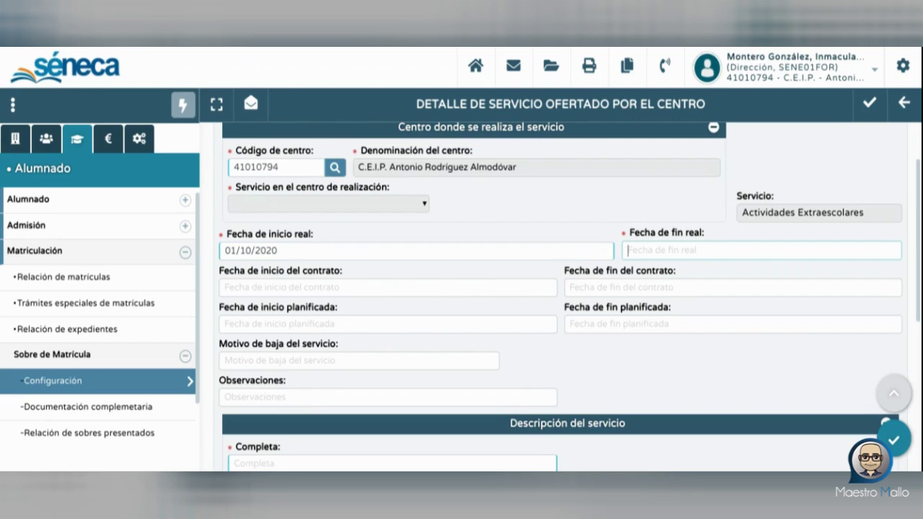
text(31/05/2021)
Set the new service's full description to Inglés and its abbreviated description to ING.
scroll(367, 294, down, 1)
scroll(367, 293, down, 2)
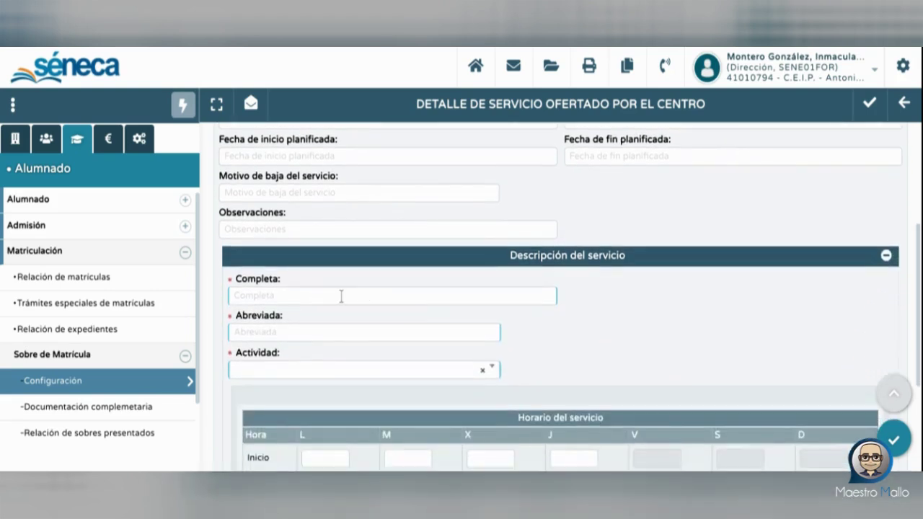
click(337, 296)
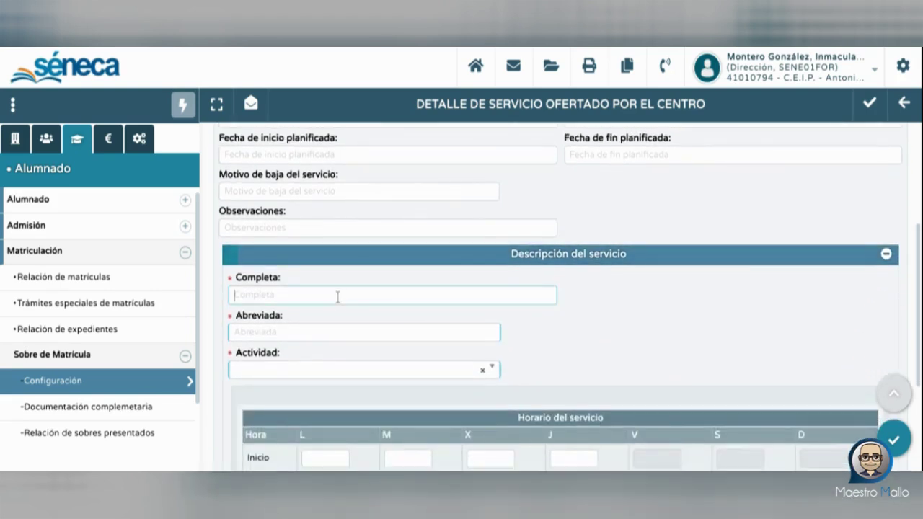
text(Inglés)
click(294, 334)
text(ING)
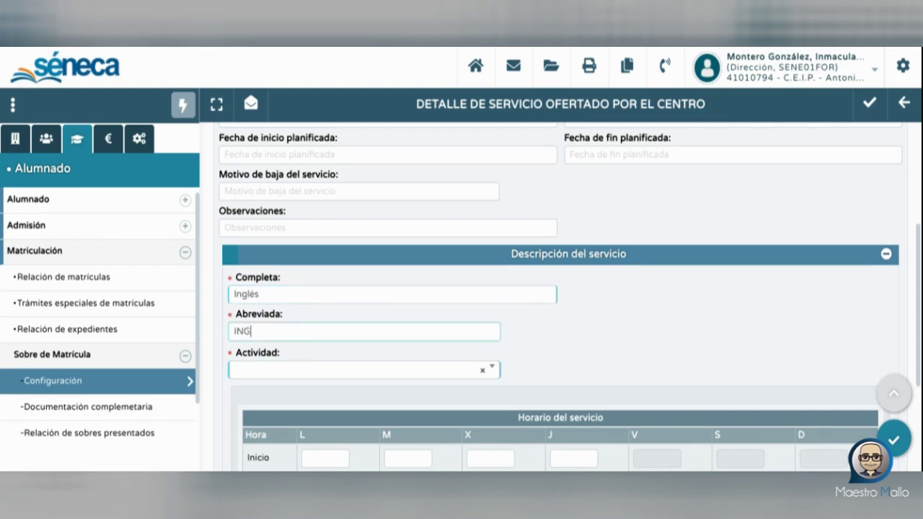
Look through the available extracurricular activities and choose Idioma inglés as the service's activity.
scroll(330, 374, down, 1)
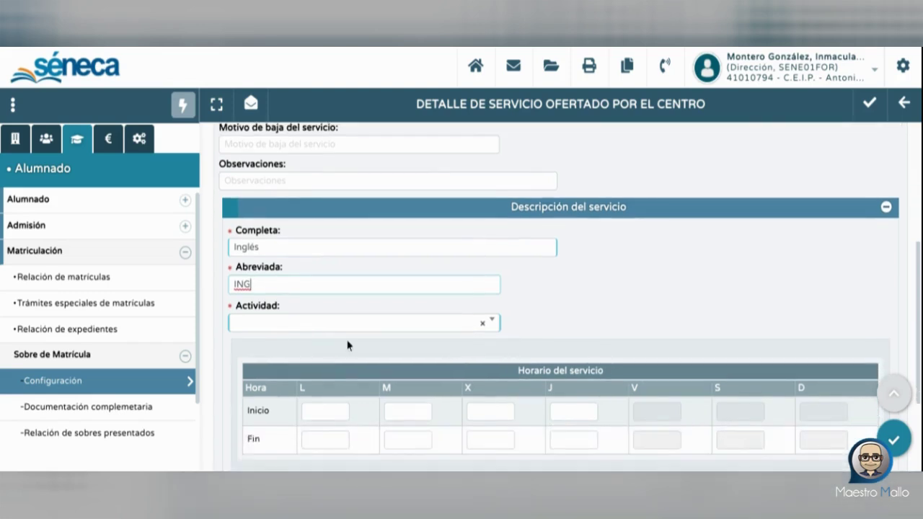
click(369, 323)
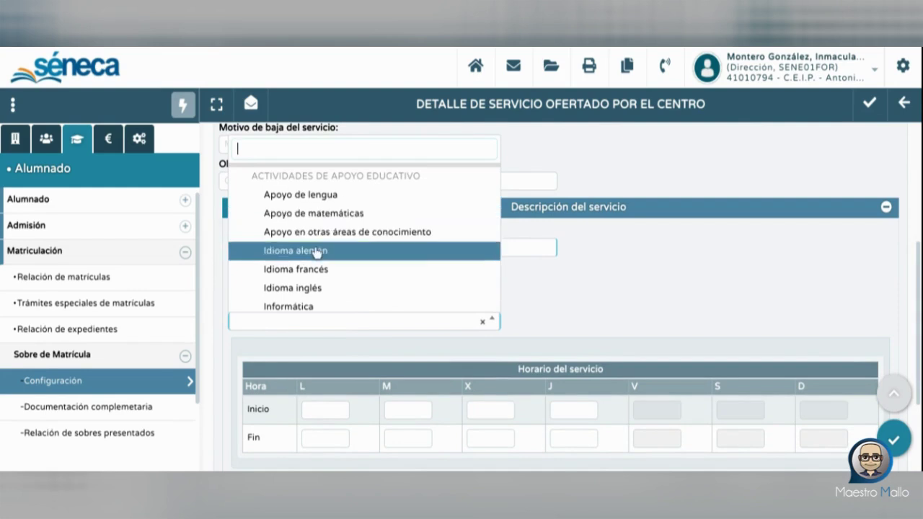
scroll(316, 258, down, 2)
scroll(314, 257, down, 5)
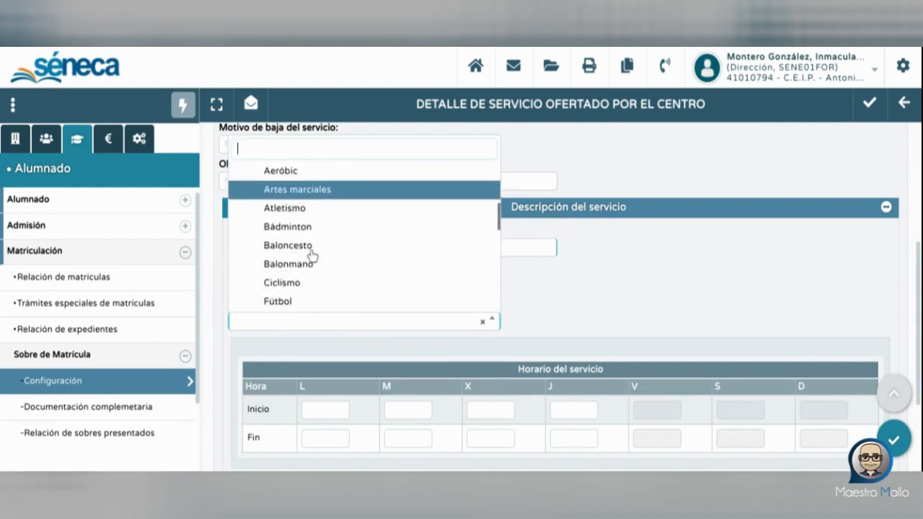
scroll(311, 256, down, 5)
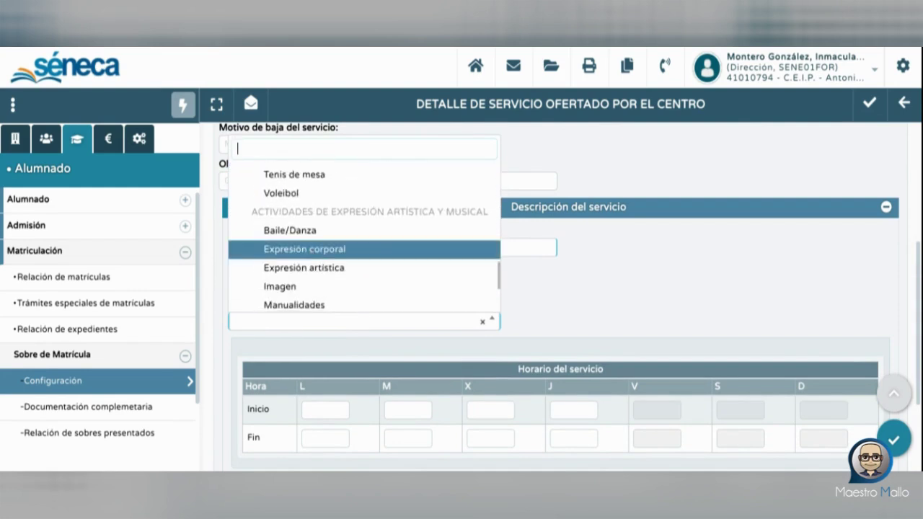
scroll(365, 238, down, 2)
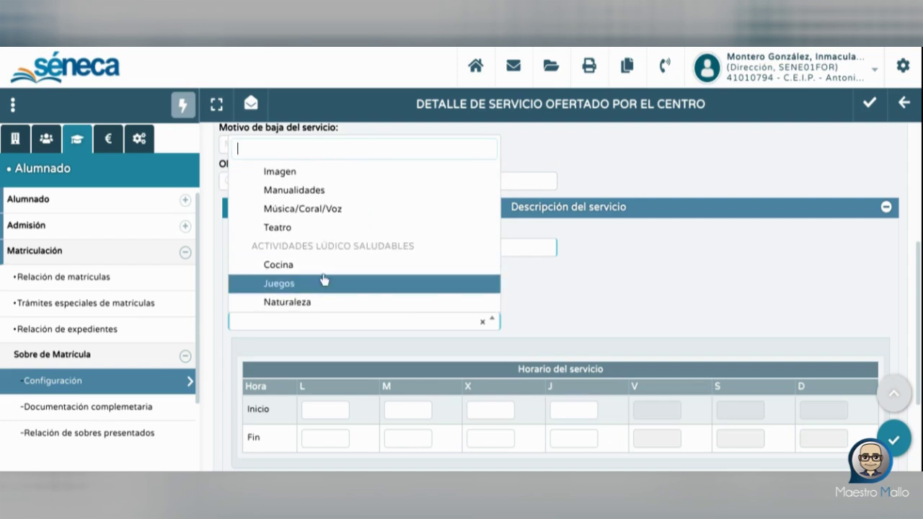
scroll(332, 270, up, 5)
scroll(332, 270, up, 10)
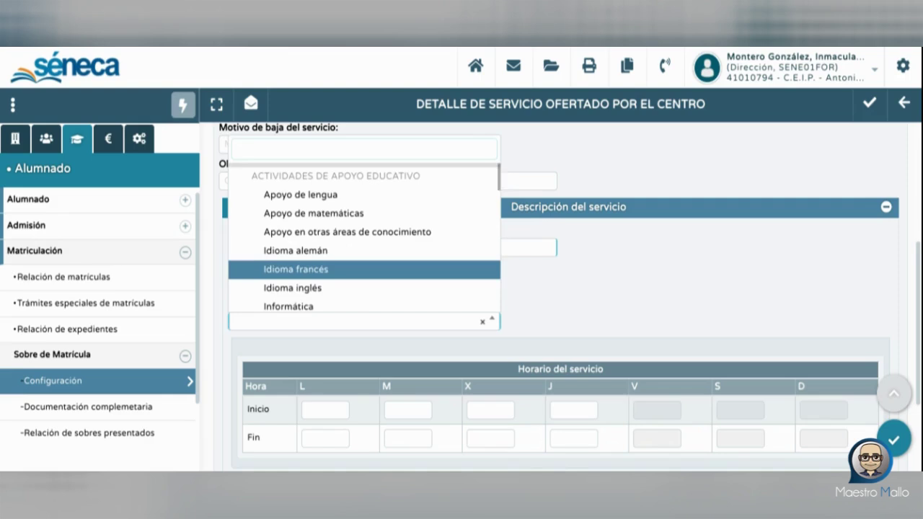
click(315, 289)
Schedule the Inglés service on Monday and Wednesday from 16:00 to 17:00, and save it.
scroll(334, 296, down, 2)
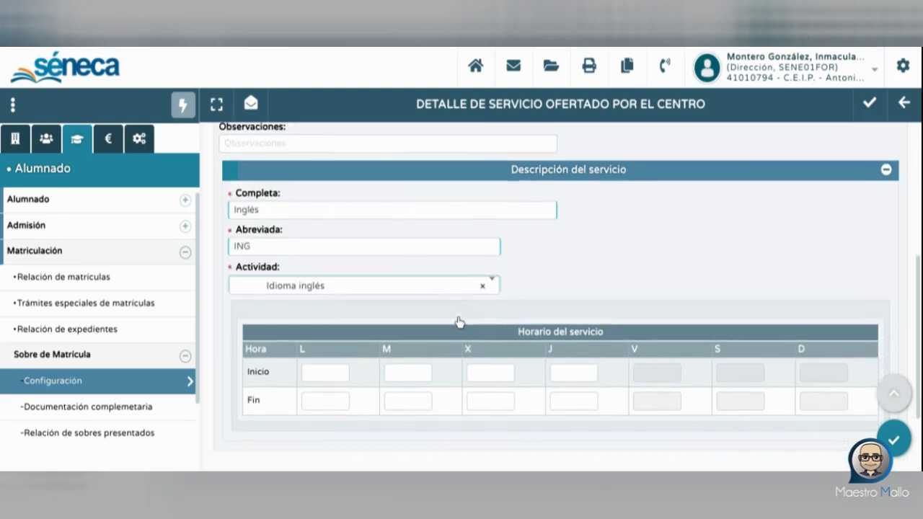
click(330, 272)
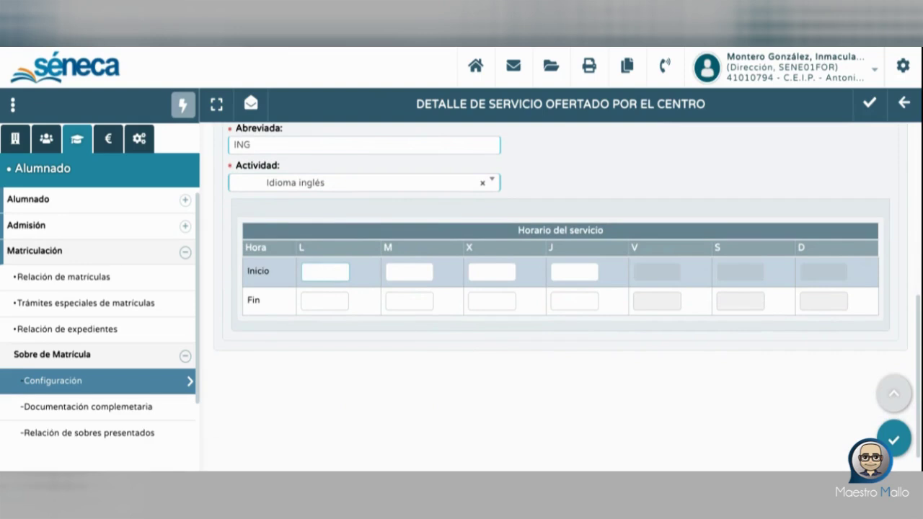
text(16:00)
click(485, 275)
text(16:00)
click(325, 297)
text(17:00)
click(480, 301)
text(17:00)
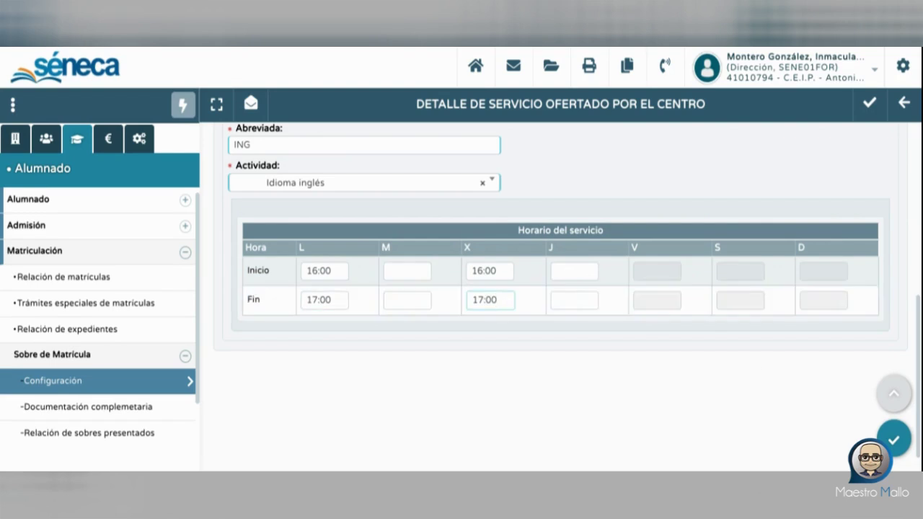
click(893, 439)
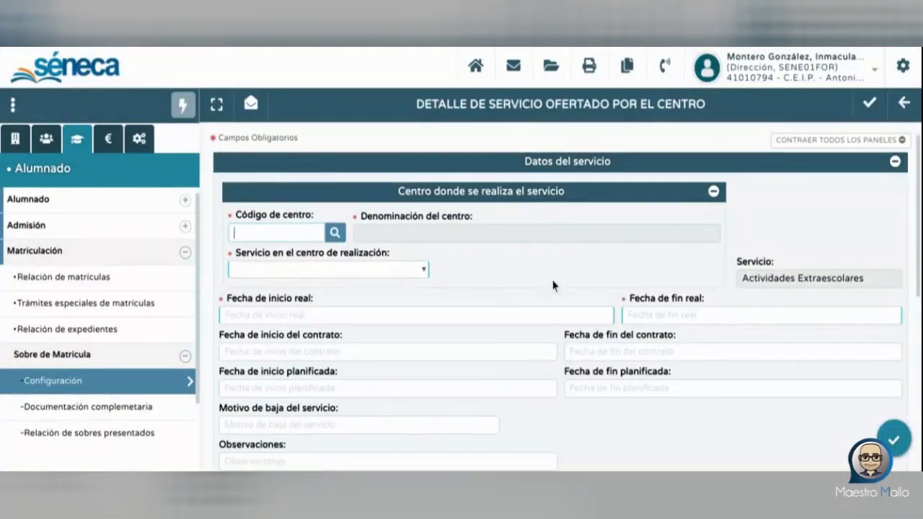
For the second extracurricular service, enter centre code 41010794, real start date 01/10/2020 and real end date 31/05/2021.
text(41010794)
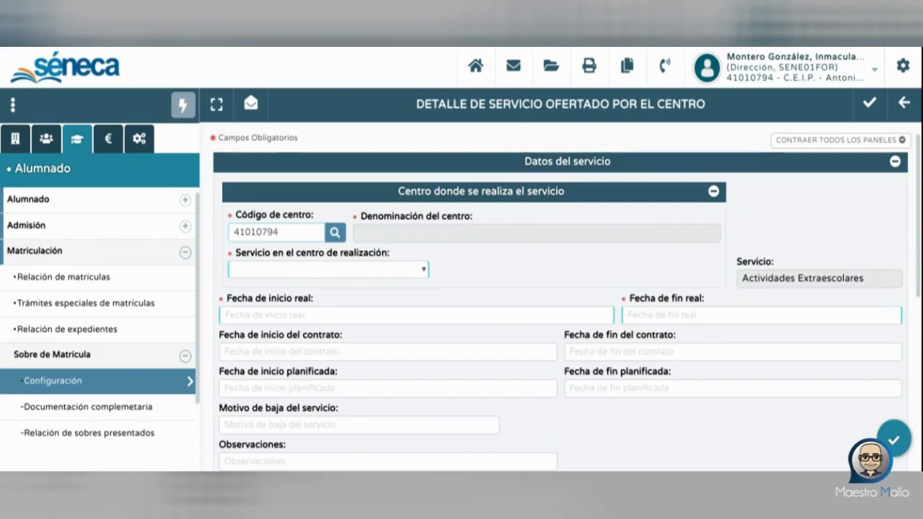
click(383, 294)
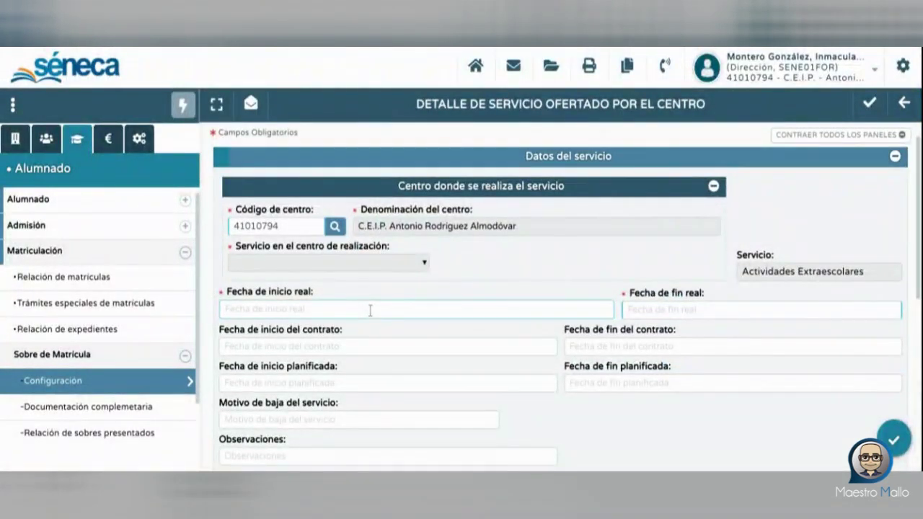
text(01/10/2020)
key(Tab)
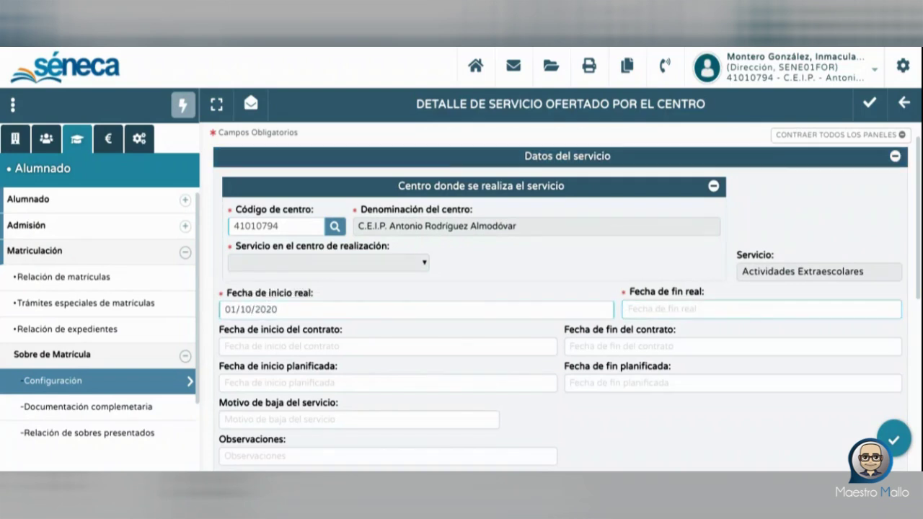
text(31/05/2021)
Describe the second service as Voleibol, abbreviated VOL, and choose Voleibol as its activity.
scroll(313, 354, down, 3)
click(313, 349)
text(Voleibol)
key(Tab)
text(VOL)
click(360, 423)
click(375, 339)
Schedule the Voleibol service on Tuesday and Thursday from 16:00 to 17:00, and save it.
scroll(381, 334, down, 3)
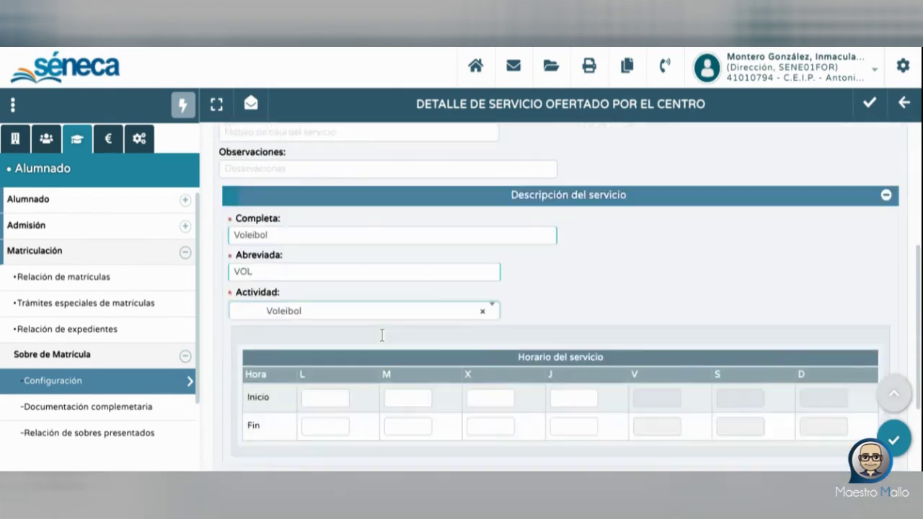
click(407, 285)
text(16:00)
click(574, 286)
text(16:00)
click(408, 314)
text(17:00)
click(574, 314)
text(17:)
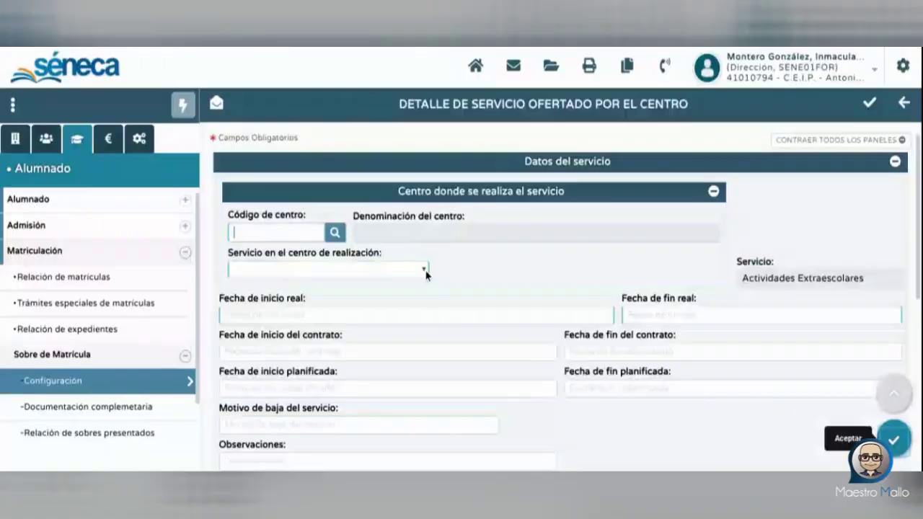
For the third extracurricular service, enter centre code 41010794, real start date 01/10/2020 and real end date 31/05/2021.
text(41010794)
click(325, 315)
text(01/10/2002)
key(Tab)
text(31/05/2021)
Describe the third service as Cocina Creativa, abbreviated COC, and choose its matching activity.
scroll(461, 289, down, 3)
click(272, 302)
text(Cocina Creativa)
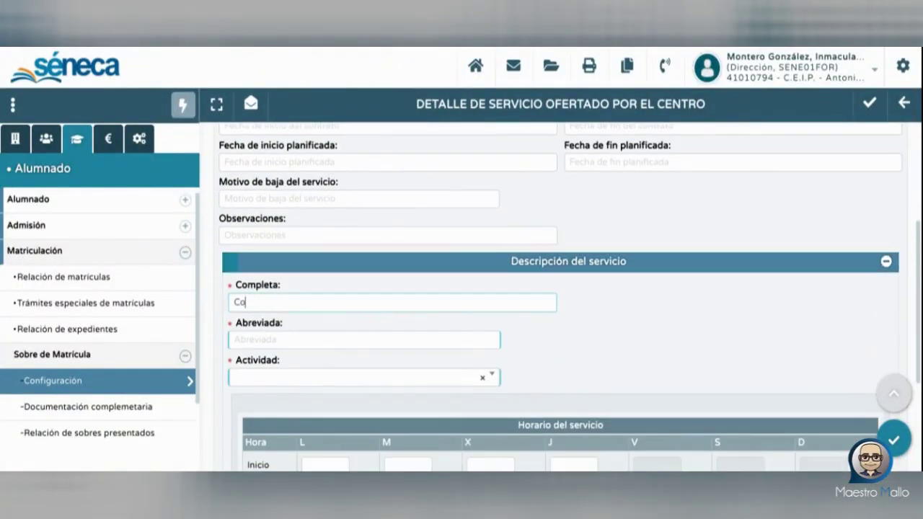
click(271, 340)
text(COC)
click(280, 377)
click(289, 217)
Schedule the Cocina Creativa service on Monday and Wednesday from 17:00 to 18:00, save it and return to the list of offered services.
scroll(548, 288, down, 3)
click(324, 281)
text(17:00)
click(490, 281)
text(17:00)
click(324, 310)
text(18:00)
click(490, 309)
text(18:00)
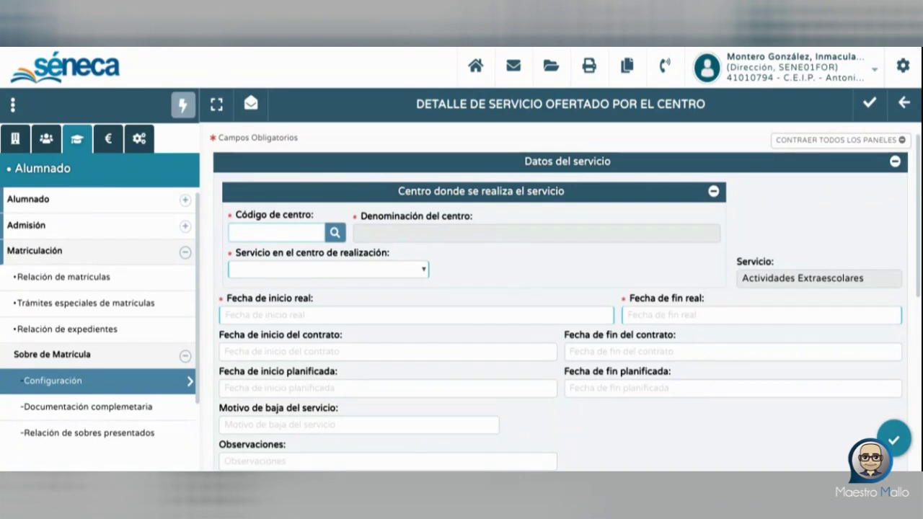
click(906, 106)
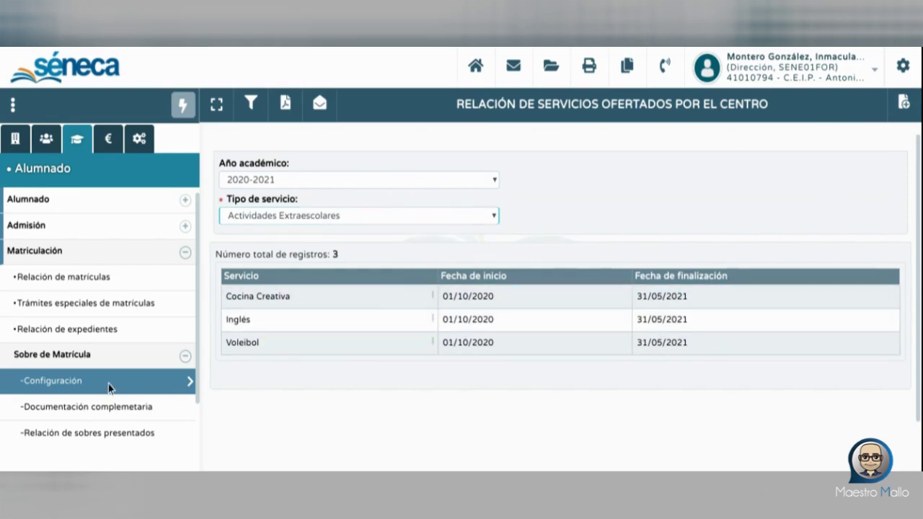
Reopen the Sobre de Matrícula configuration for 3º de Educ. Prima. and review its subjects, complementary services and extracurricular activity timetables.
click(72, 384)
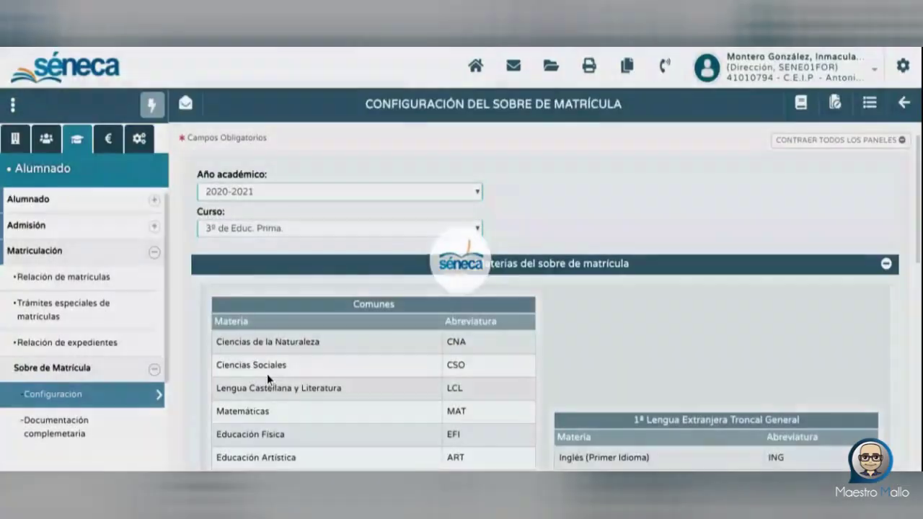
scroll(532, 300, down, 8)
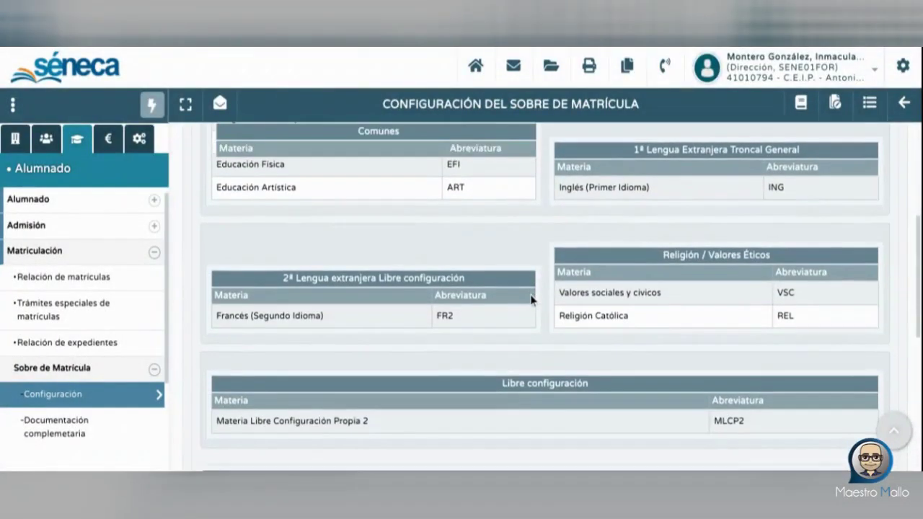
scroll(604, 207, down, 3)
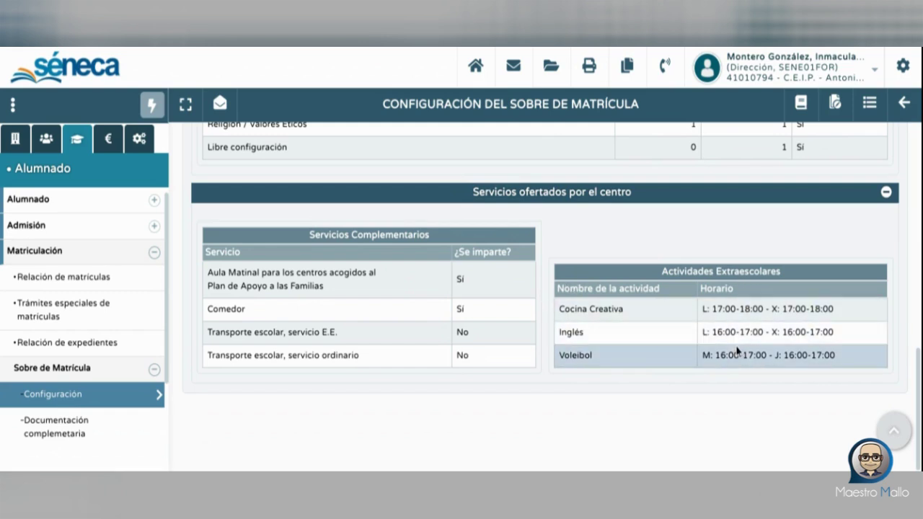
scroll(472, 391, up, 10)
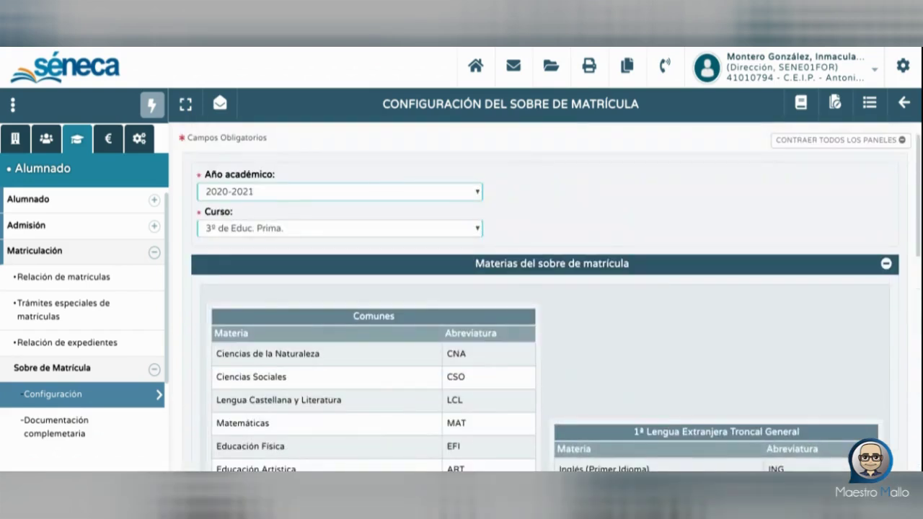
Open the complementary documentation for the Sobre de Matrícula.
scroll(130, 270, down, 2)
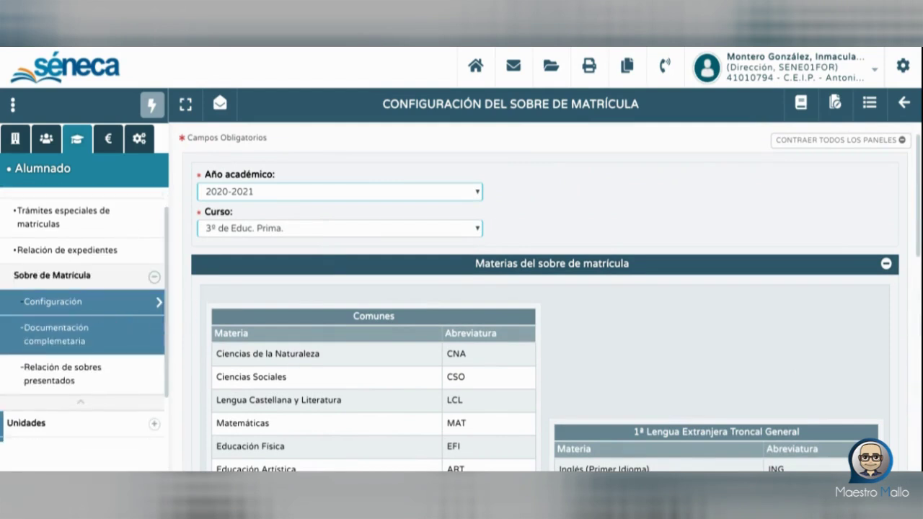
click(87, 332)
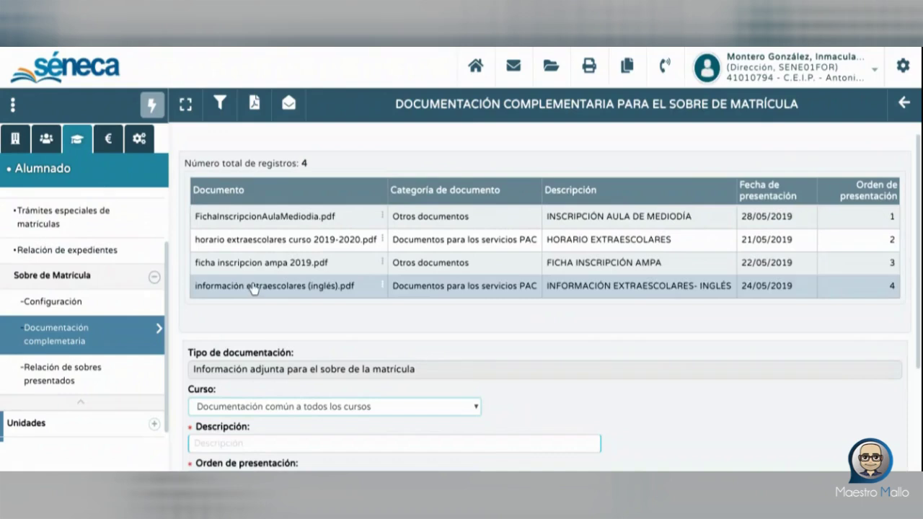
Describe the new complementary document, common to all courses, as Normas Básicas del Centro.
scroll(292, 303, down, 1)
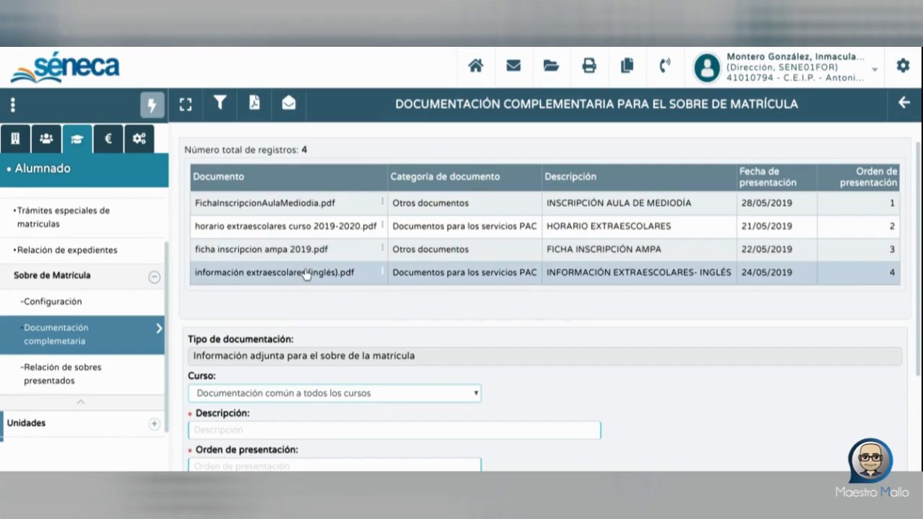
scroll(293, 278, down, 1)
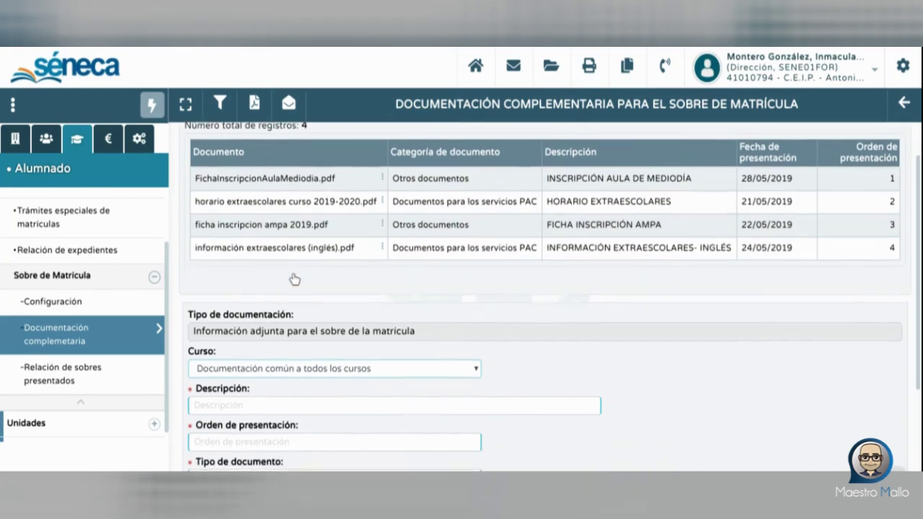
scroll(313, 255, down, 3)
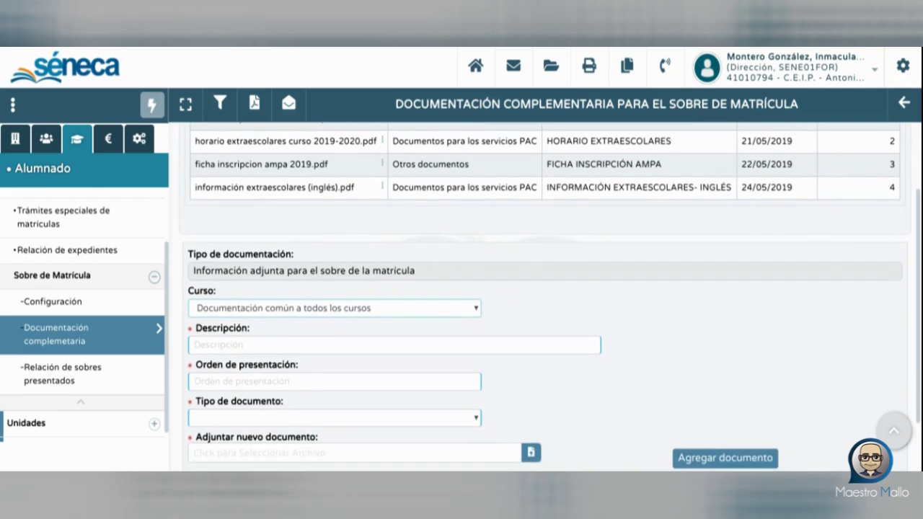
scroll(313, 255, down, 1)
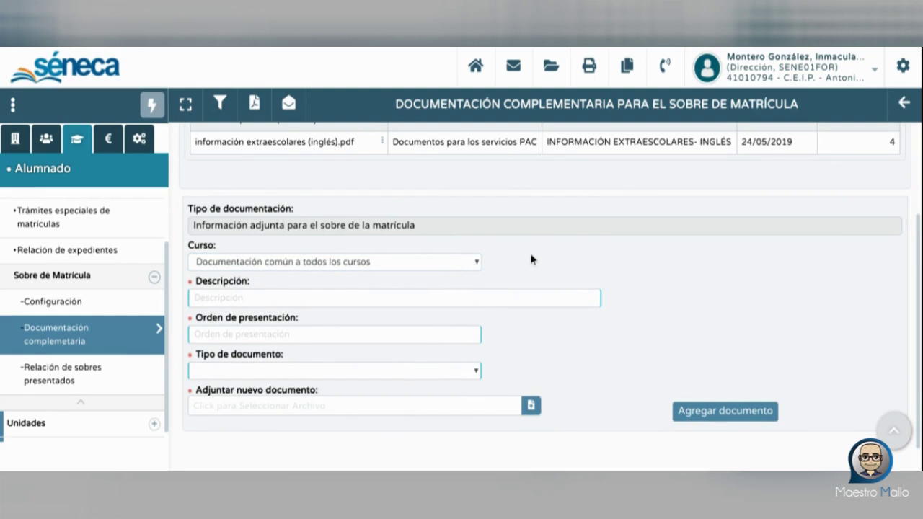
scroll(532, 259, down, 1)
scroll(531, 260, down, 1)
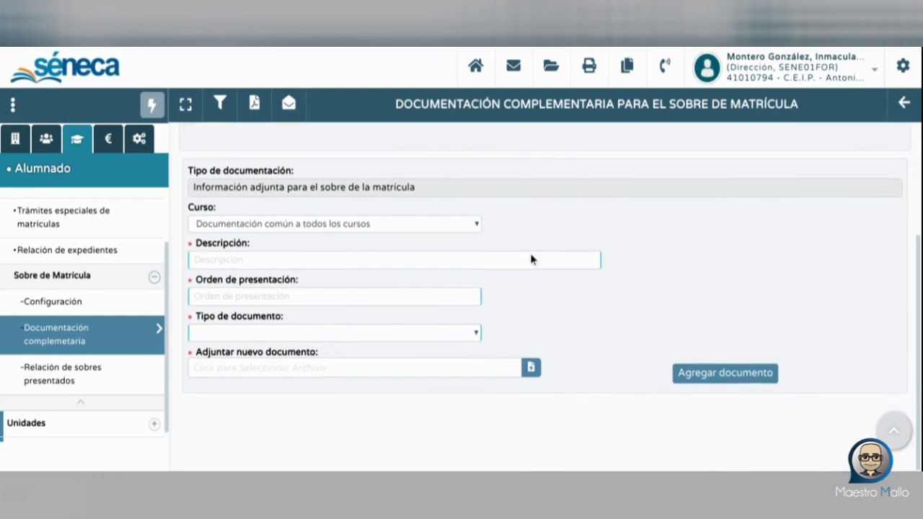
click(382, 260)
text(NOrma)
key(BackSpace)
key(BackSpace)
key(BackSpace)
key(BackSpace)
text(o)
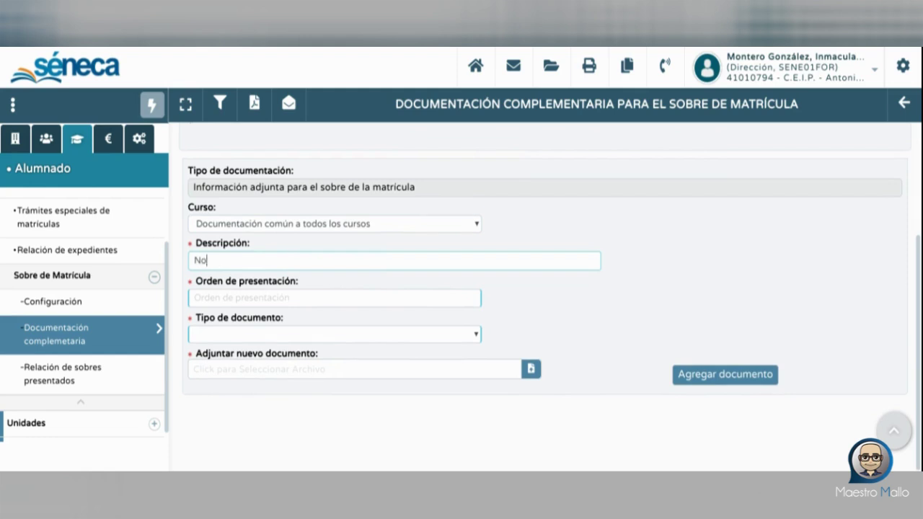
text(rmas Básicas del CEIP)
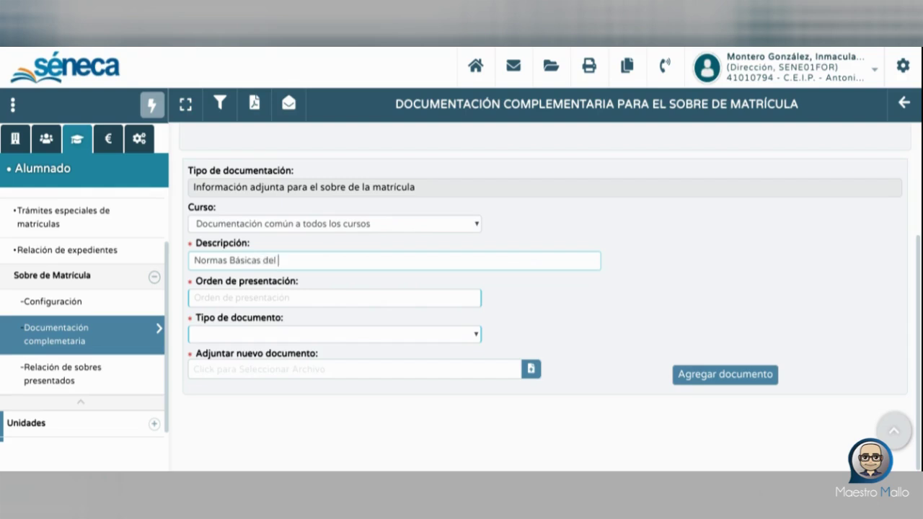
key(BackSpace)
key(BackSpace)
key(BackSpace)
text(entro)
Check the existing documents' order, then give the new document presentation order 5 and the type Documentos para la matrícula.
scroll(555, 227, up, 3)
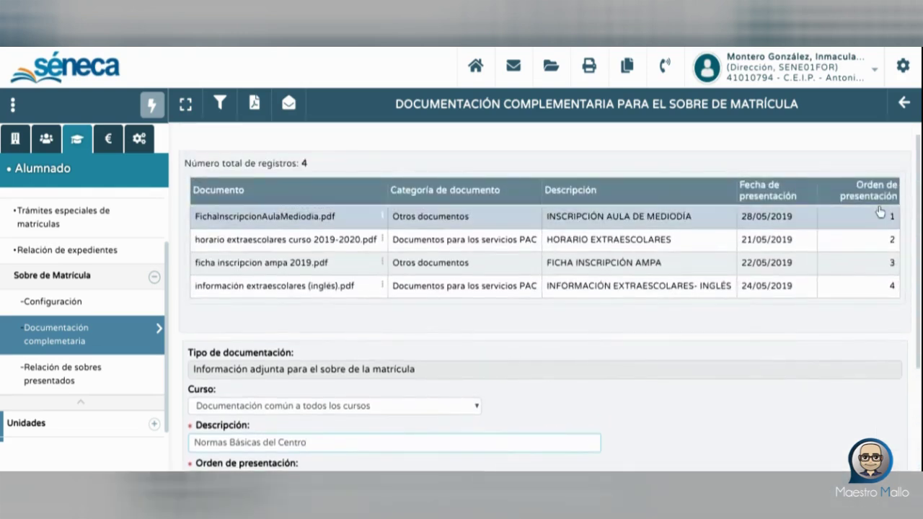
scroll(596, 256, down, 3)
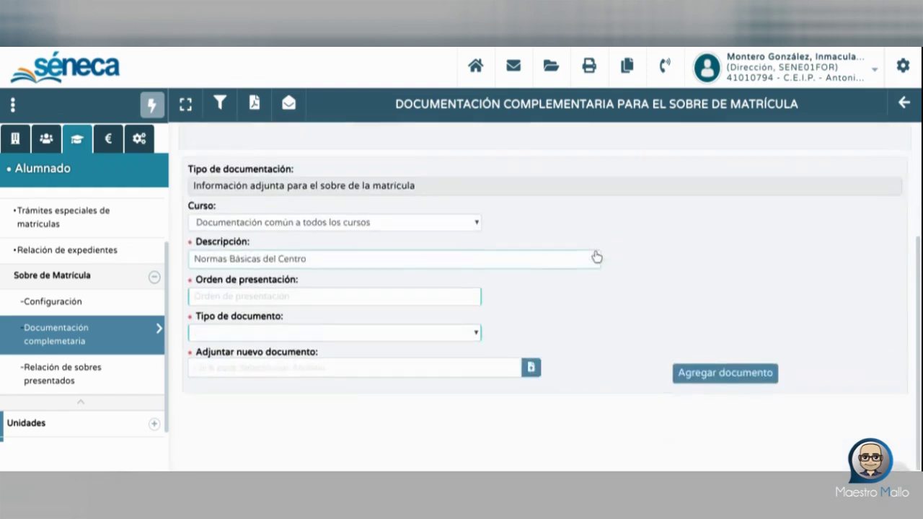
click(434, 298)
text(5)
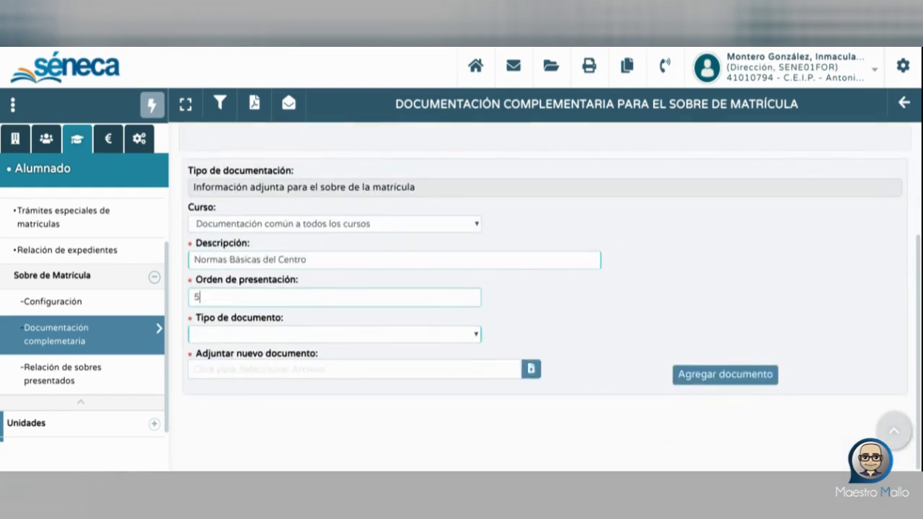
click(474, 334)
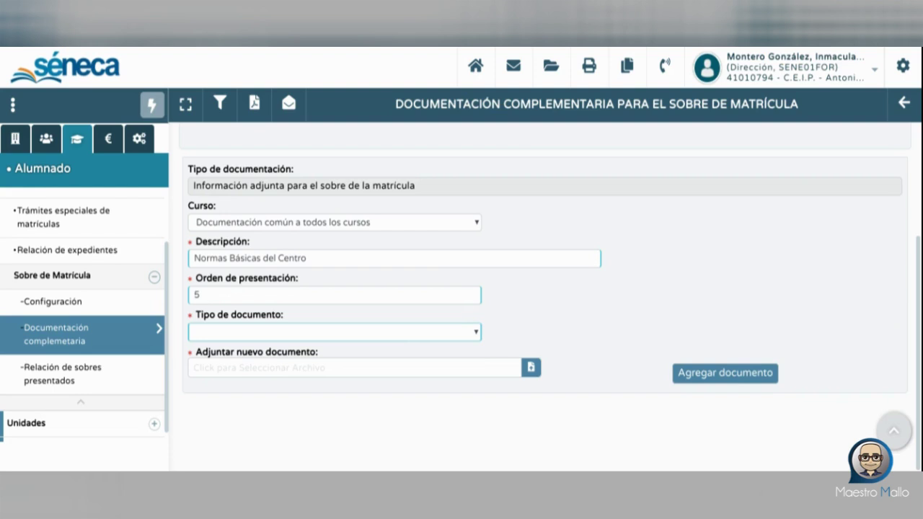
click(310, 347)
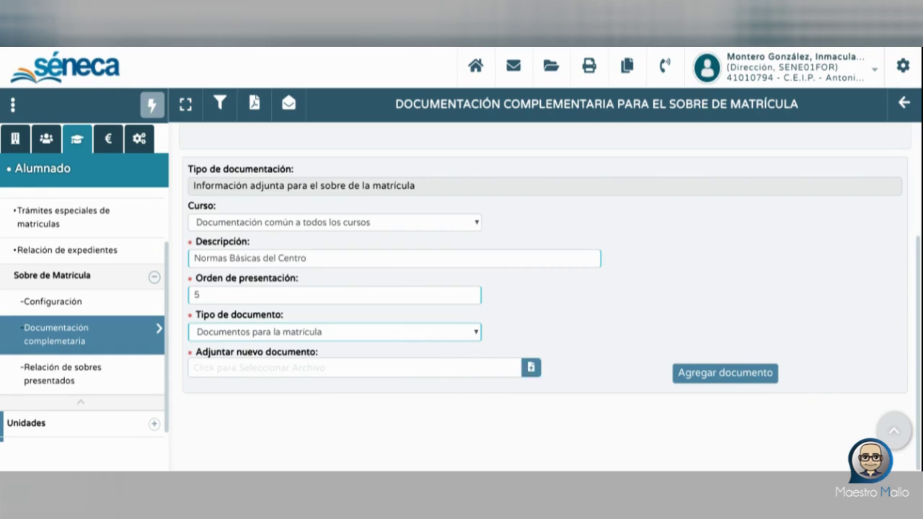
Attach NormasdelCentro.pdf from the Ejemplos folder and add the document to the complementary documentation.
click(531, 369)
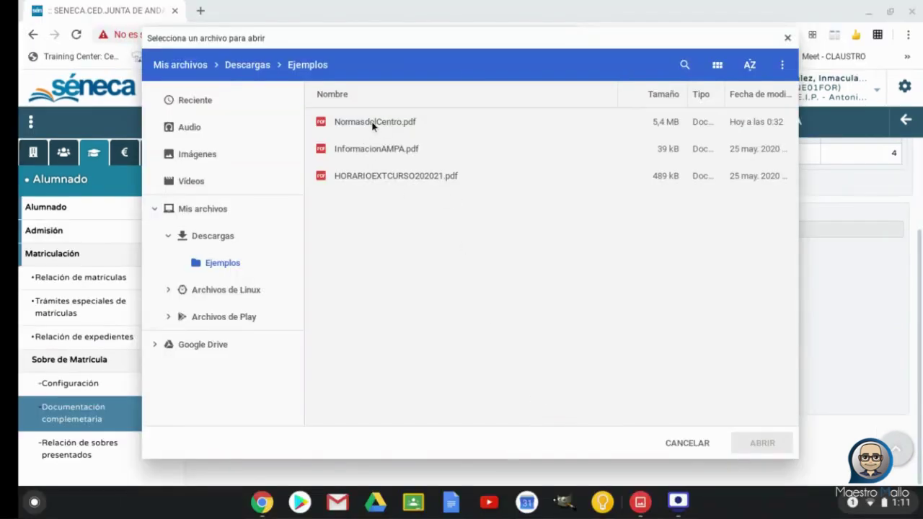
double_click(370, 128)
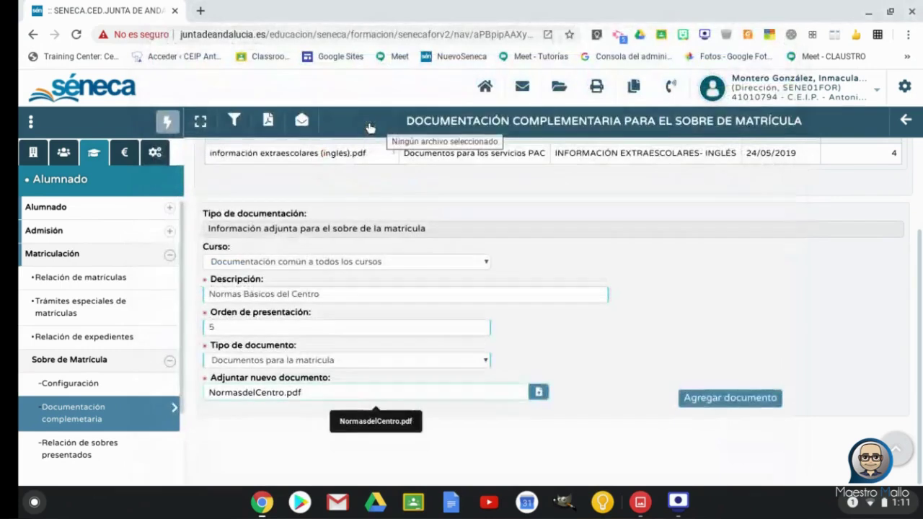
click(734, 400)
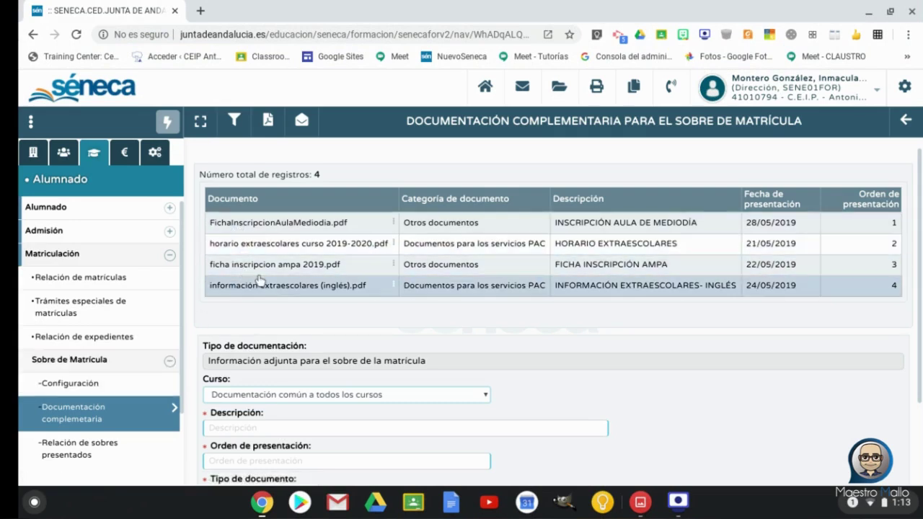
Look at the options for the información extraescolares (inglés).pdf document, then return to the Sobre de Matrícula configuration.
click(384, 293)
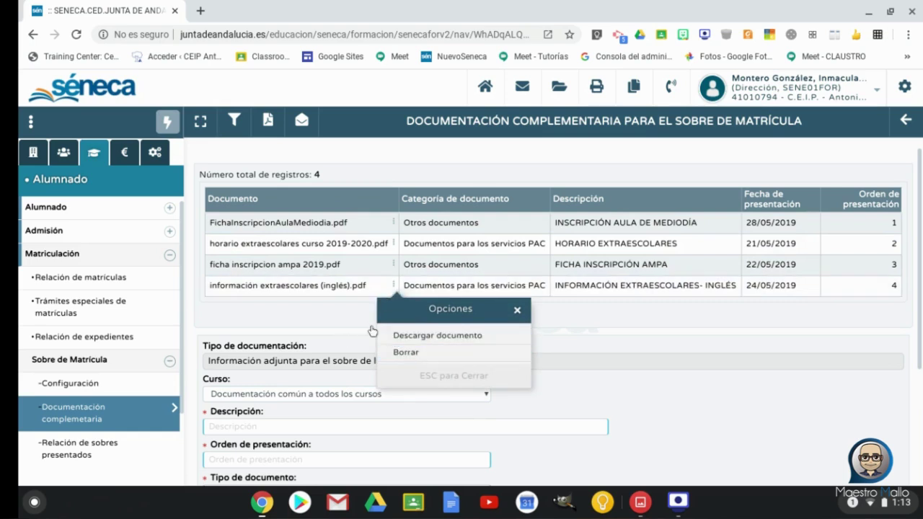
click(339, 321)
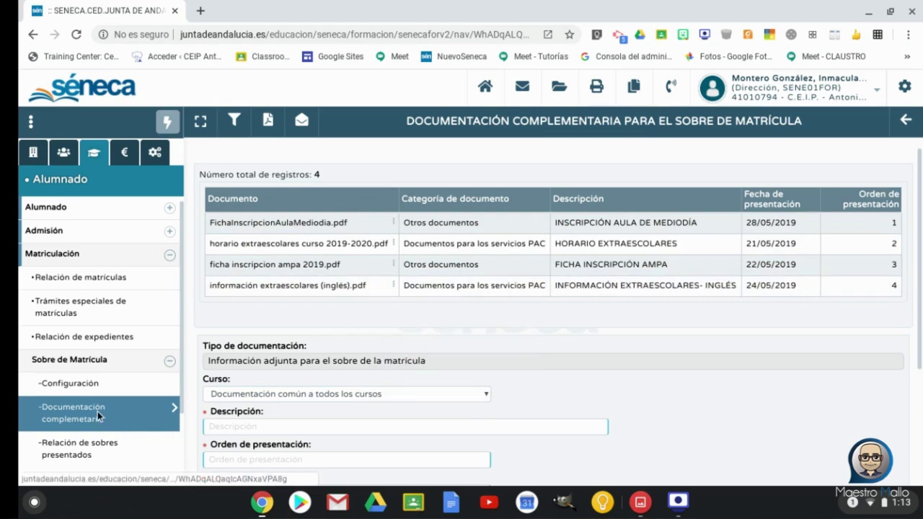
click(68, 385)
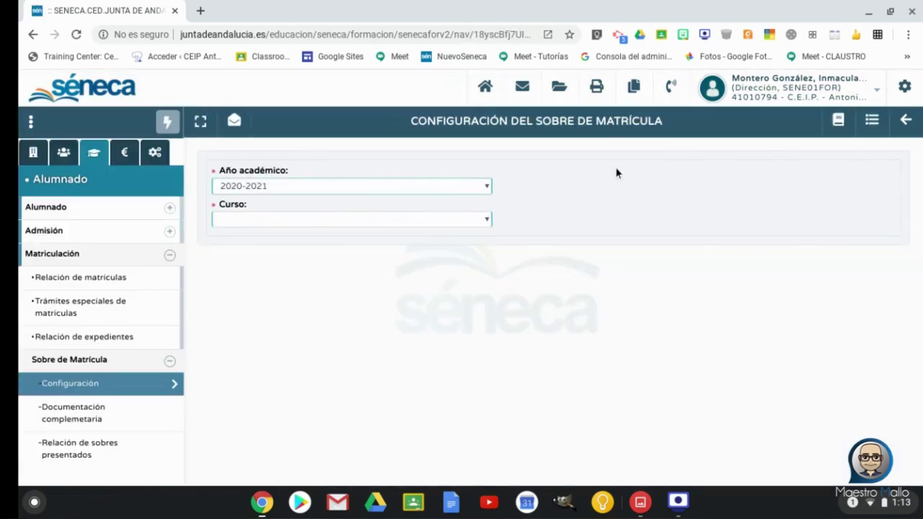